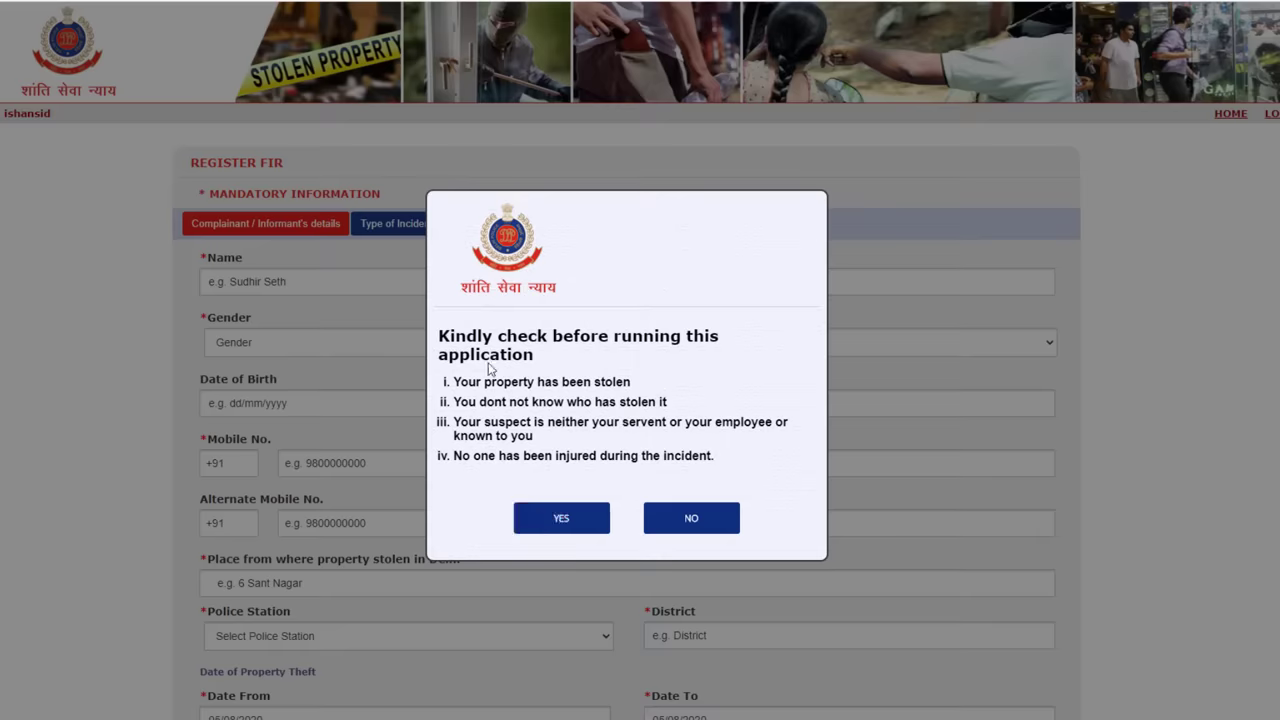
# Confirm all eligibility conditions apply, with the suspect not known and no one injured.
pyautogui.click(598, 520)
pyautogui.click(691, 216)
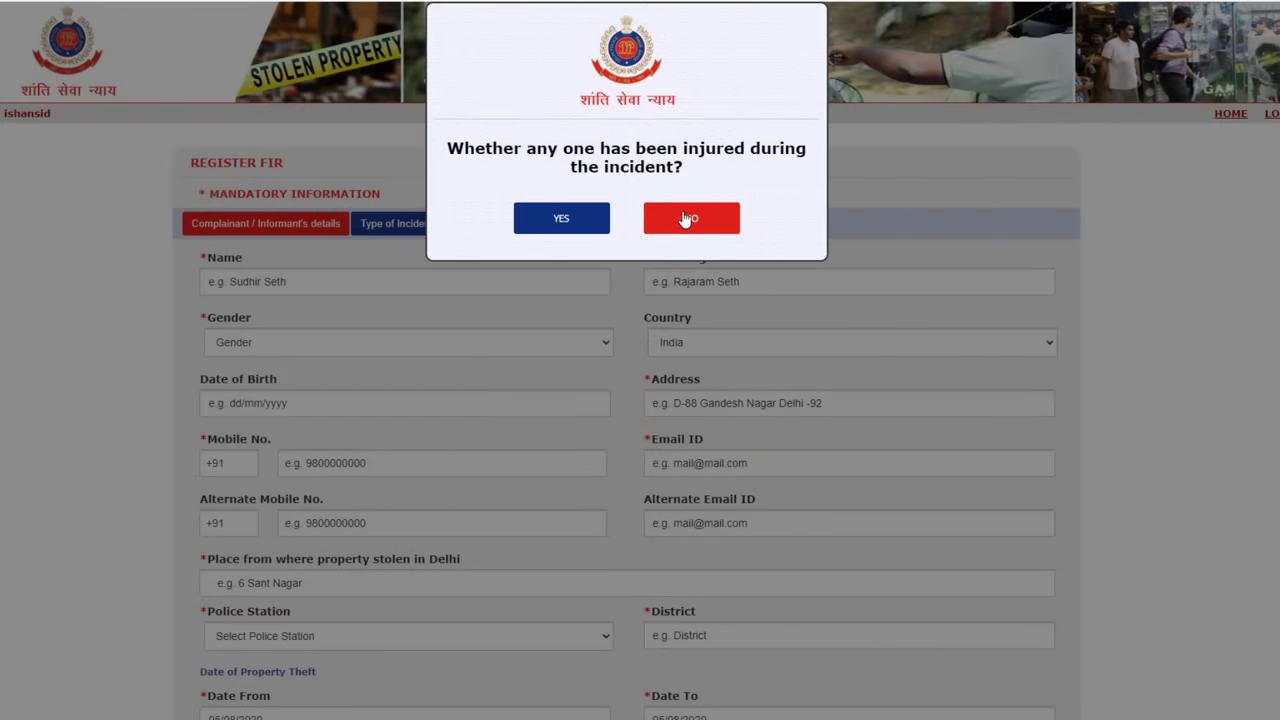
pyautogui.click(680, 217)
pyautogui.scroll(-1, 444, 600)
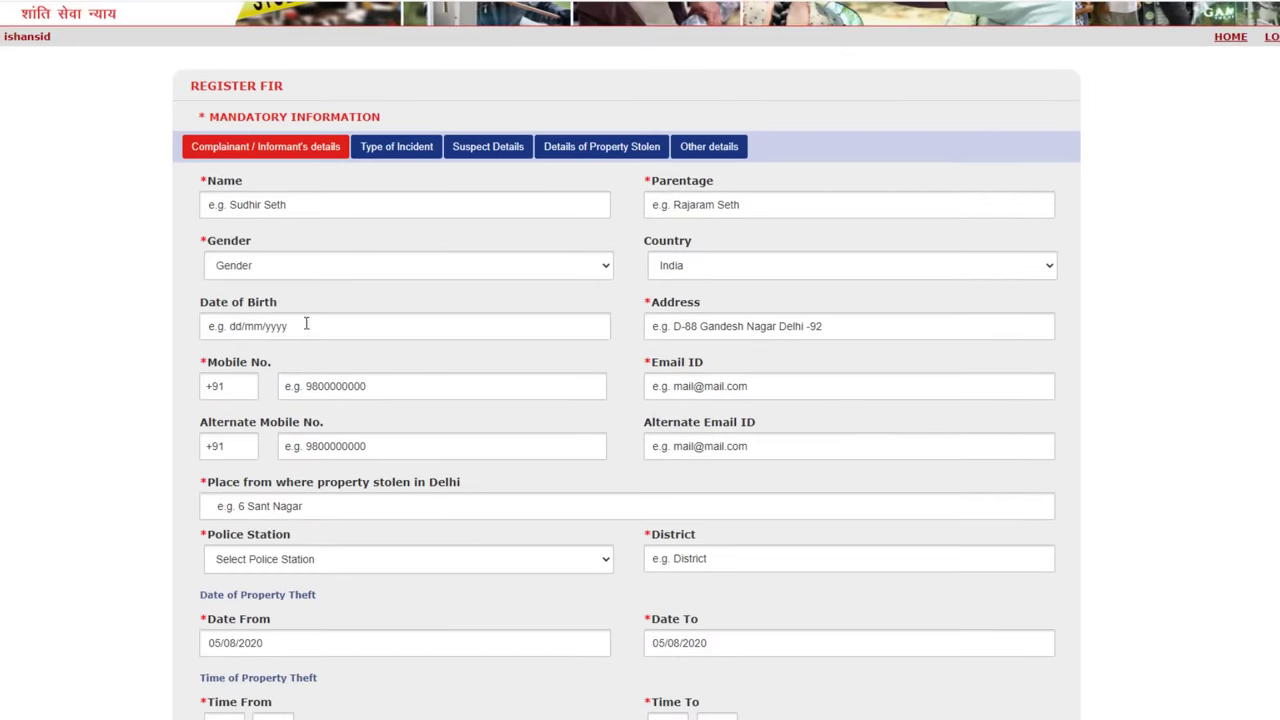
# Fill in the complainant's name and parentage, set gender to Male and keep India as country.
pyautogui.scroll(-1, 295, 207)
pyautogui.click(265, 125)
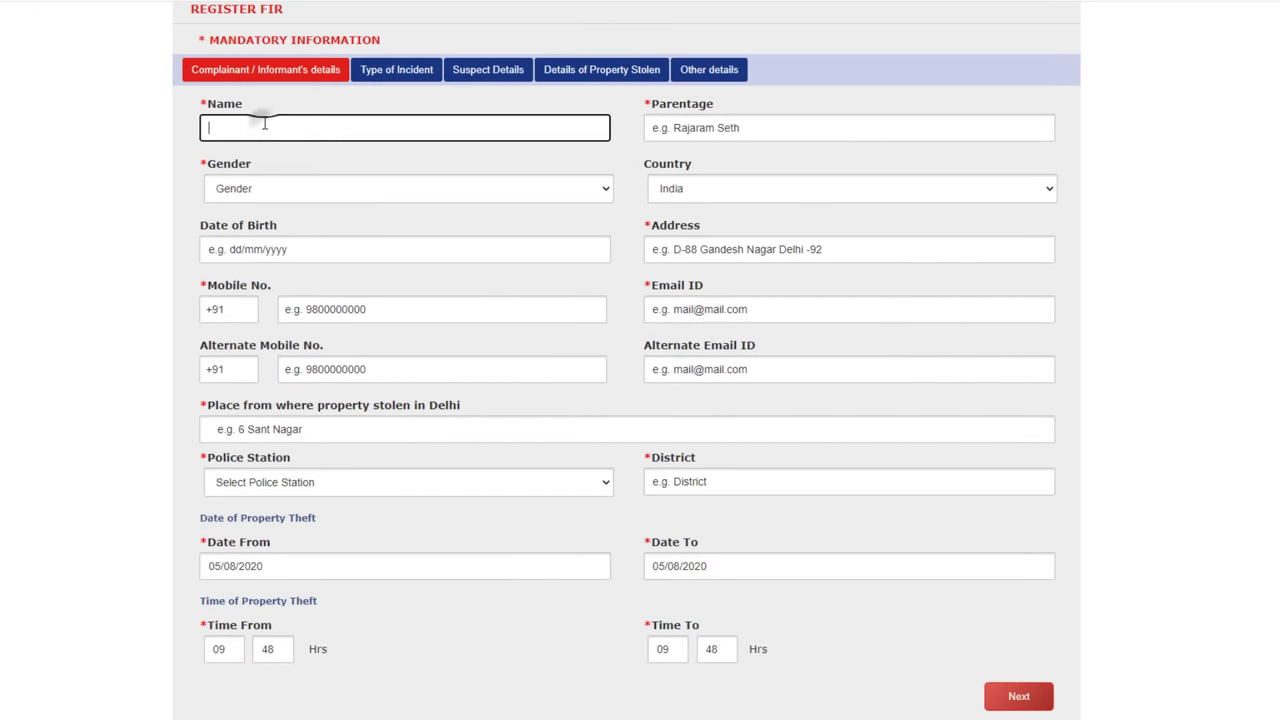
pyautogui.click(706, 128)
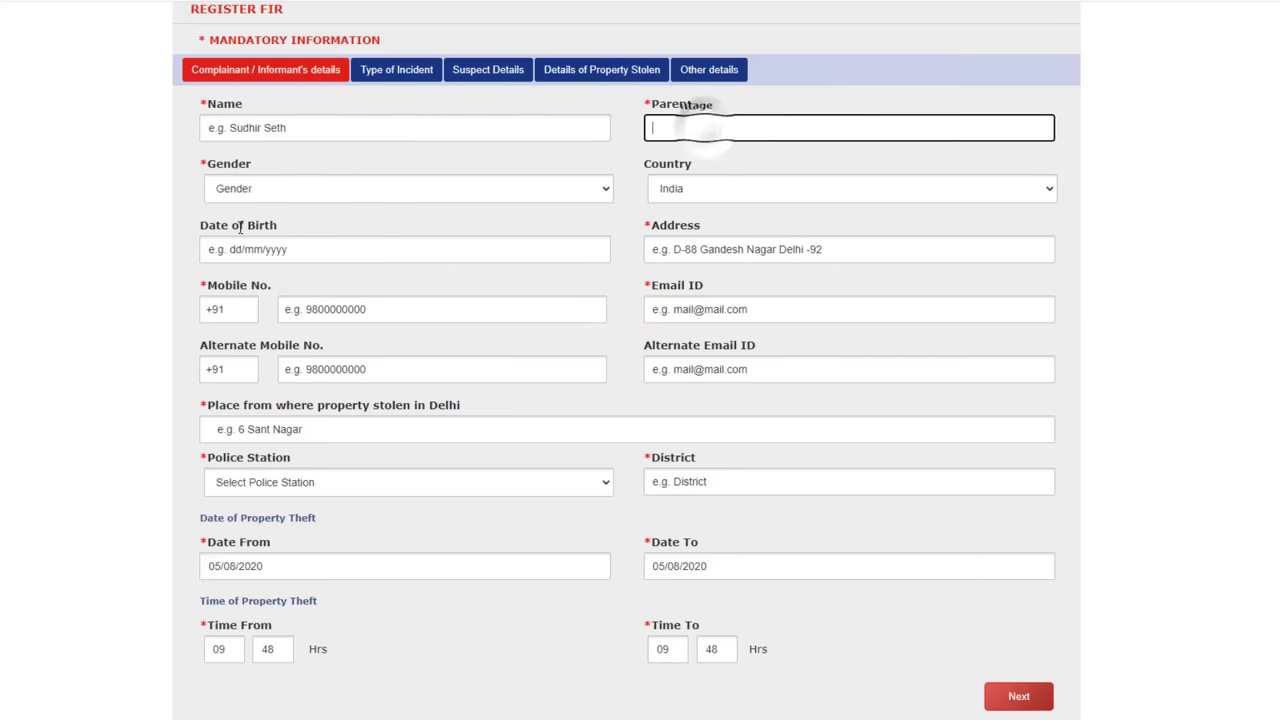
pyautogui.click(240, 188)
pyautogui.click(235, 220)
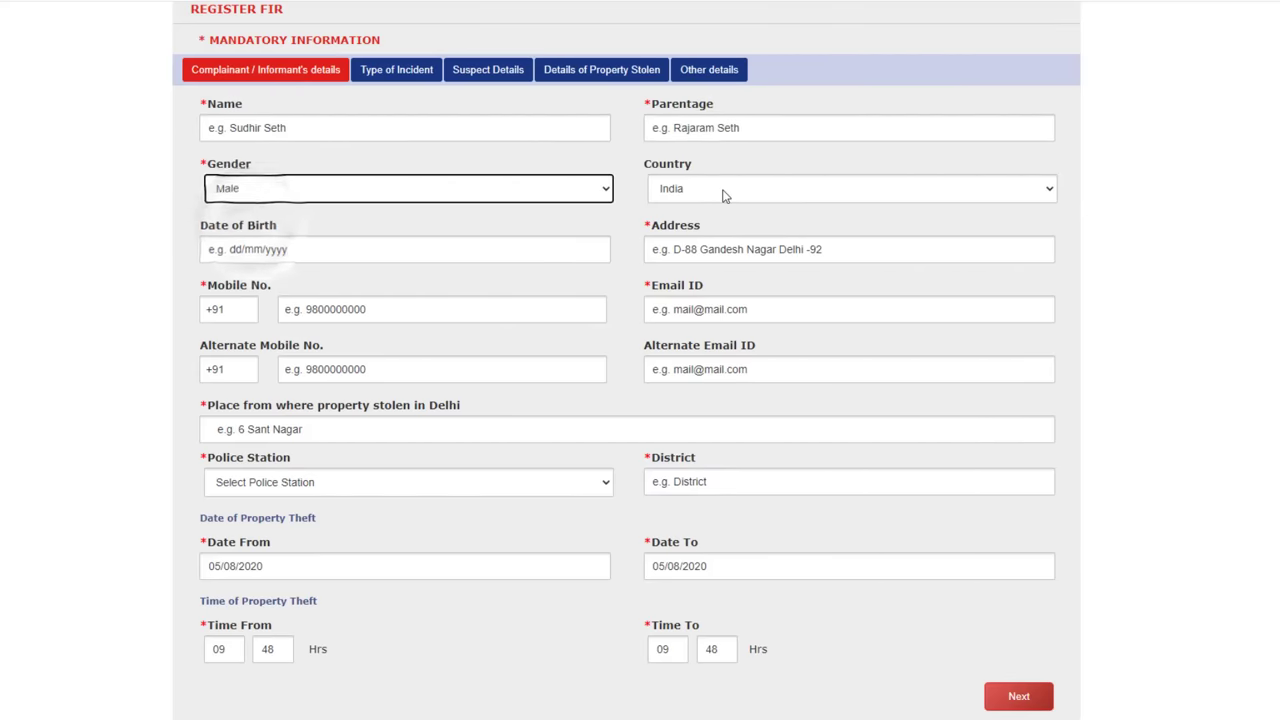
pyautogui.click(720, 189)
pyautogui.click(722, 189)
pyautogui.scroll(-1, 280, 180)
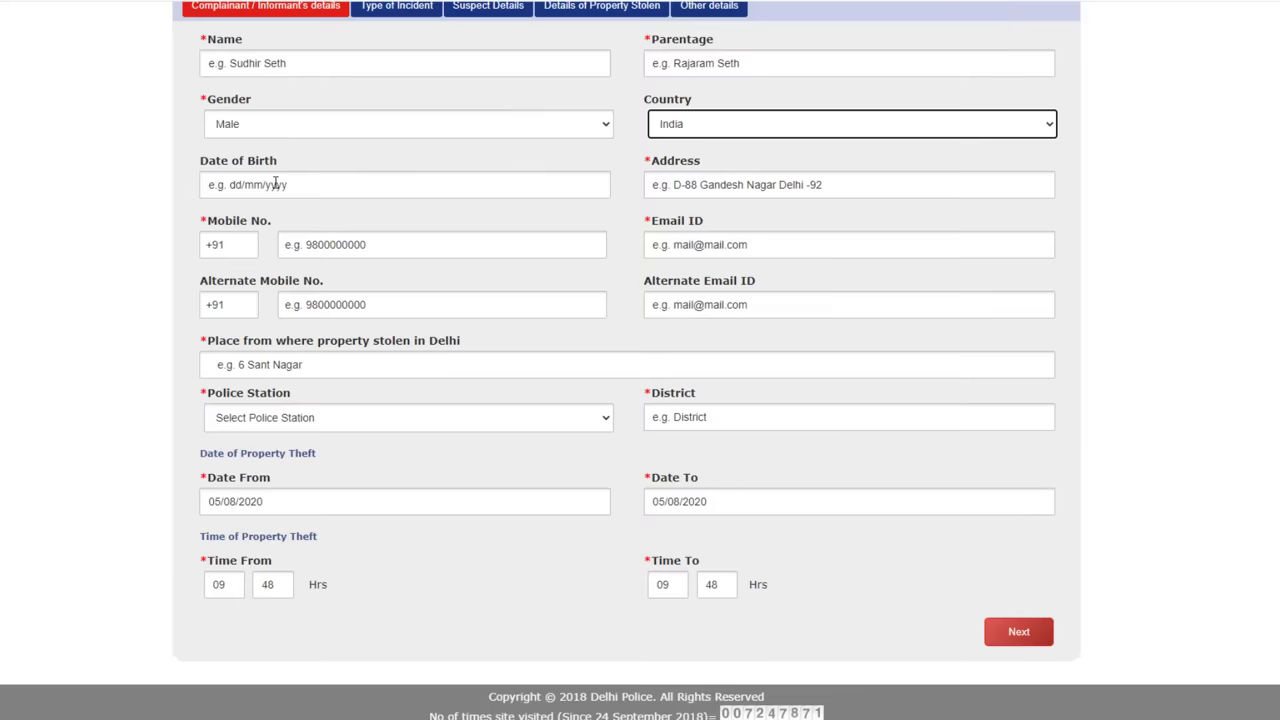
# Fill the date of birth, alternate mobile number and place where property was stolen.
pyautogui.click(274, 182)
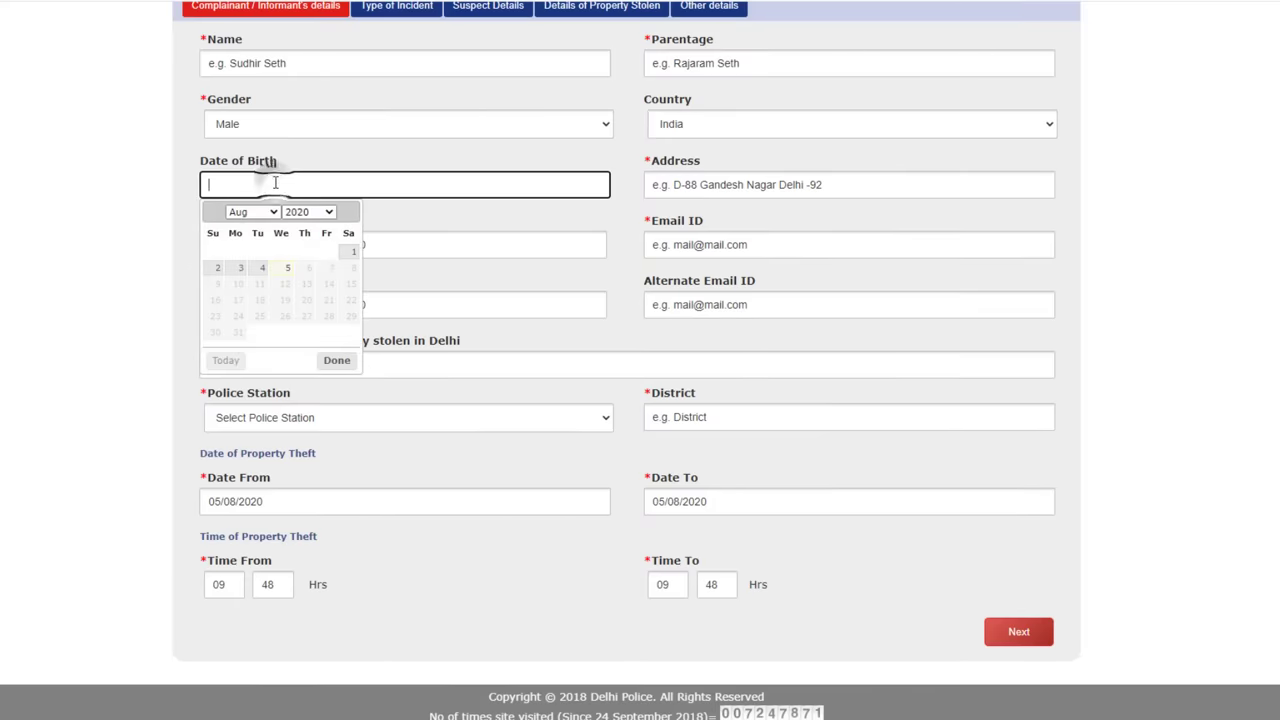
pyautogui.click(486, 163)
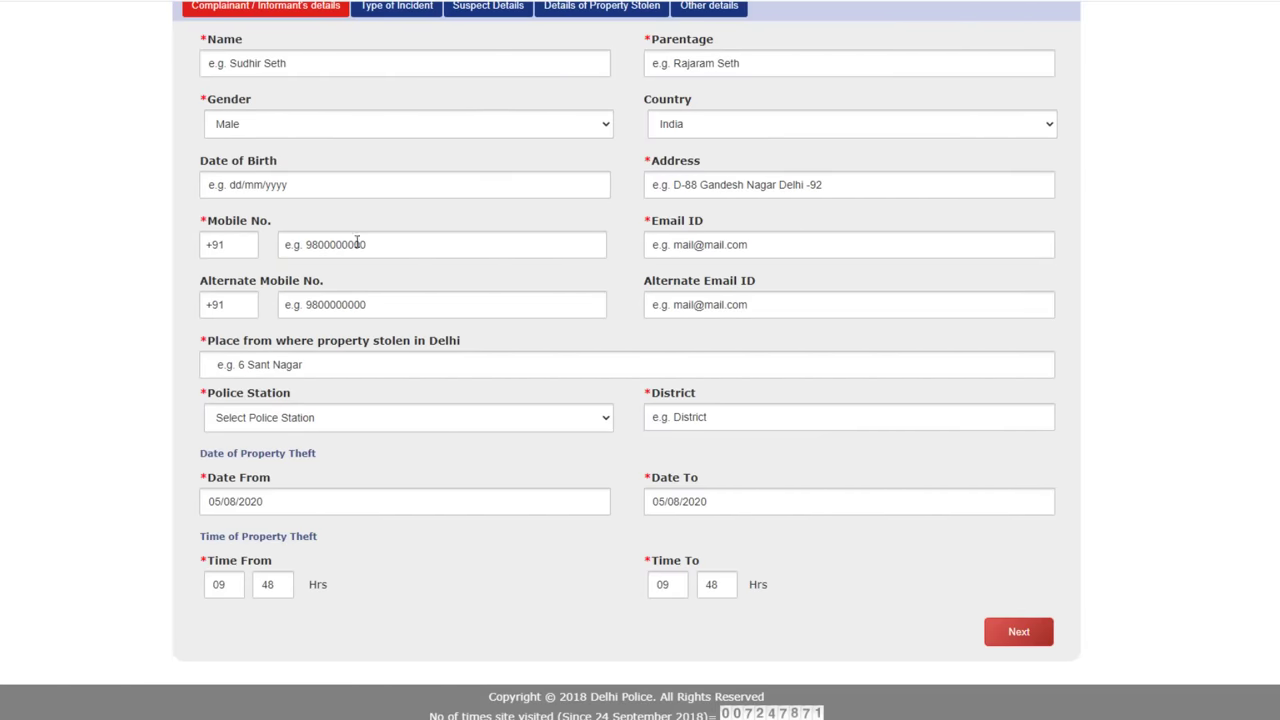
pyautogui.click(316, 310)
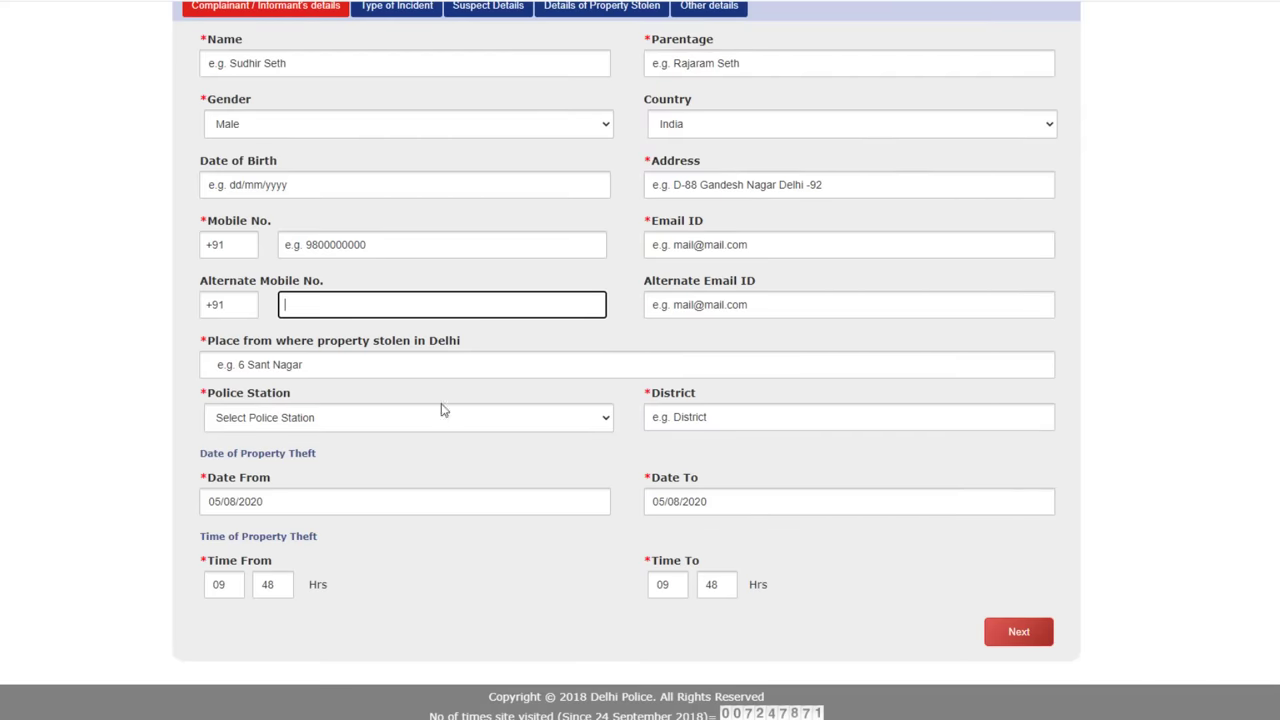
pyautogui.click(243, 366)
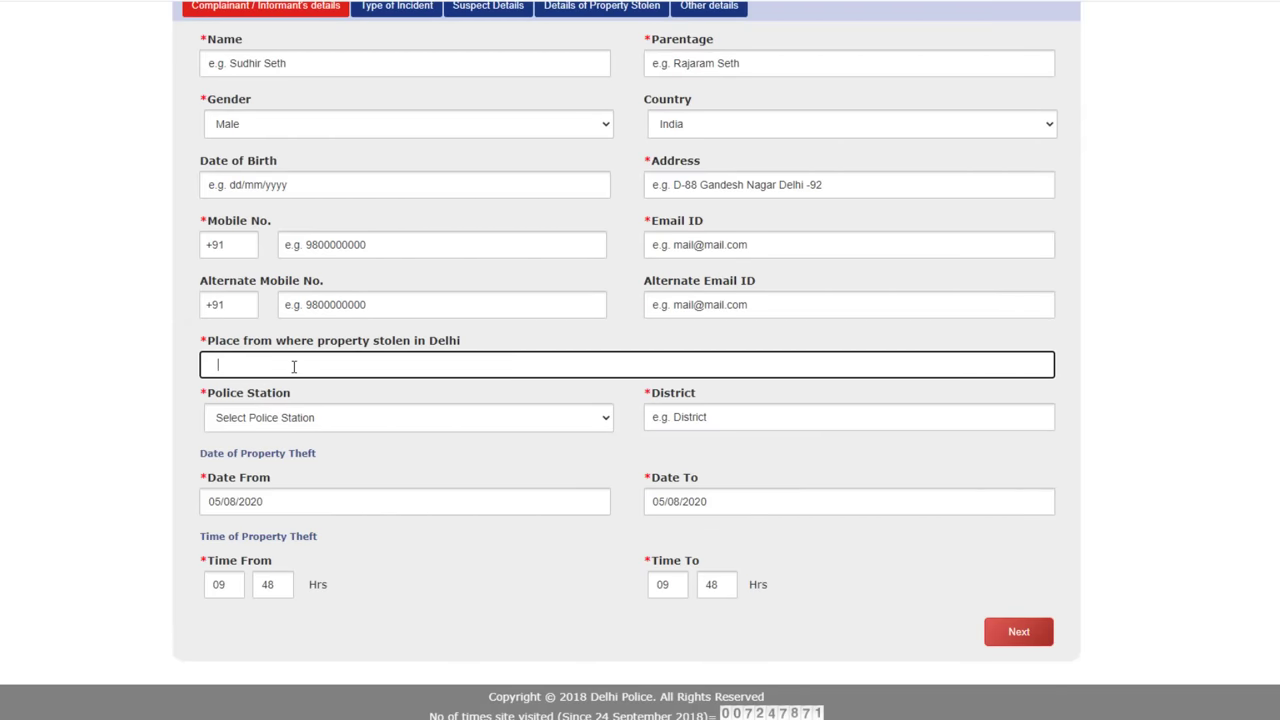
# Choose ANAND PARBAT as the police station and set the theft Date From and Date To.
pyautogui.click(330, 425)
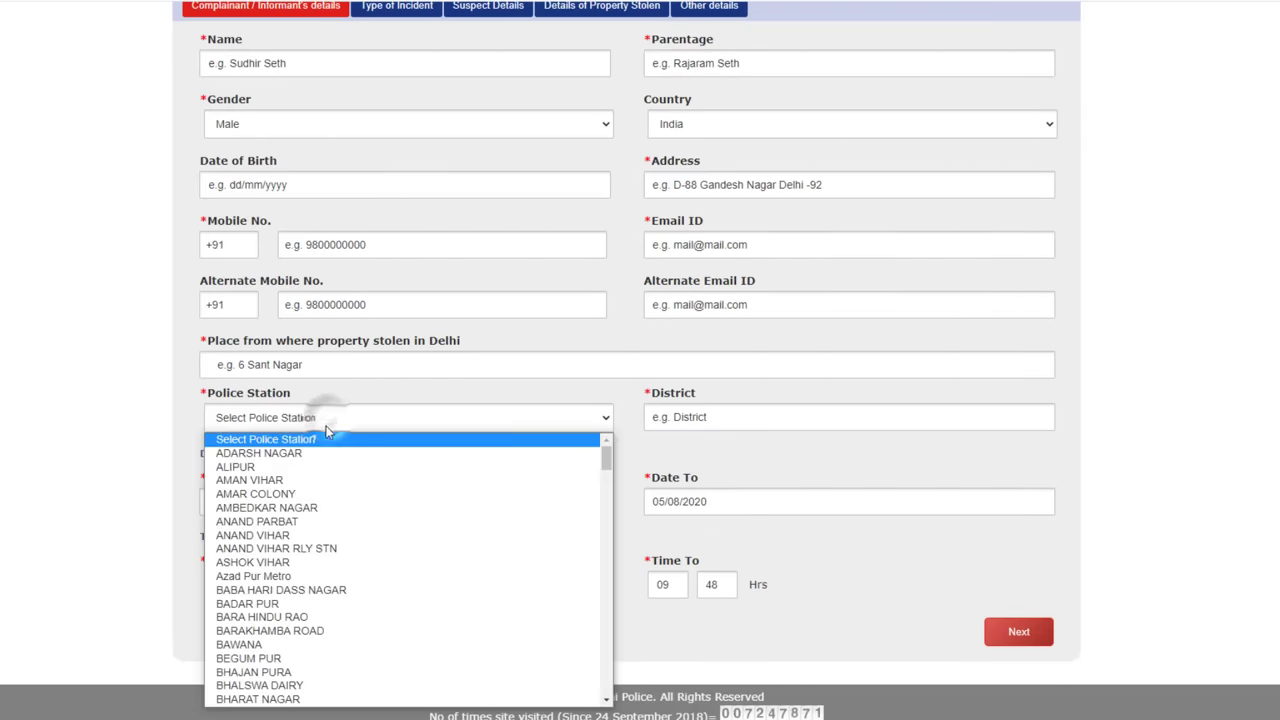
pyautogui.click(322, 522)
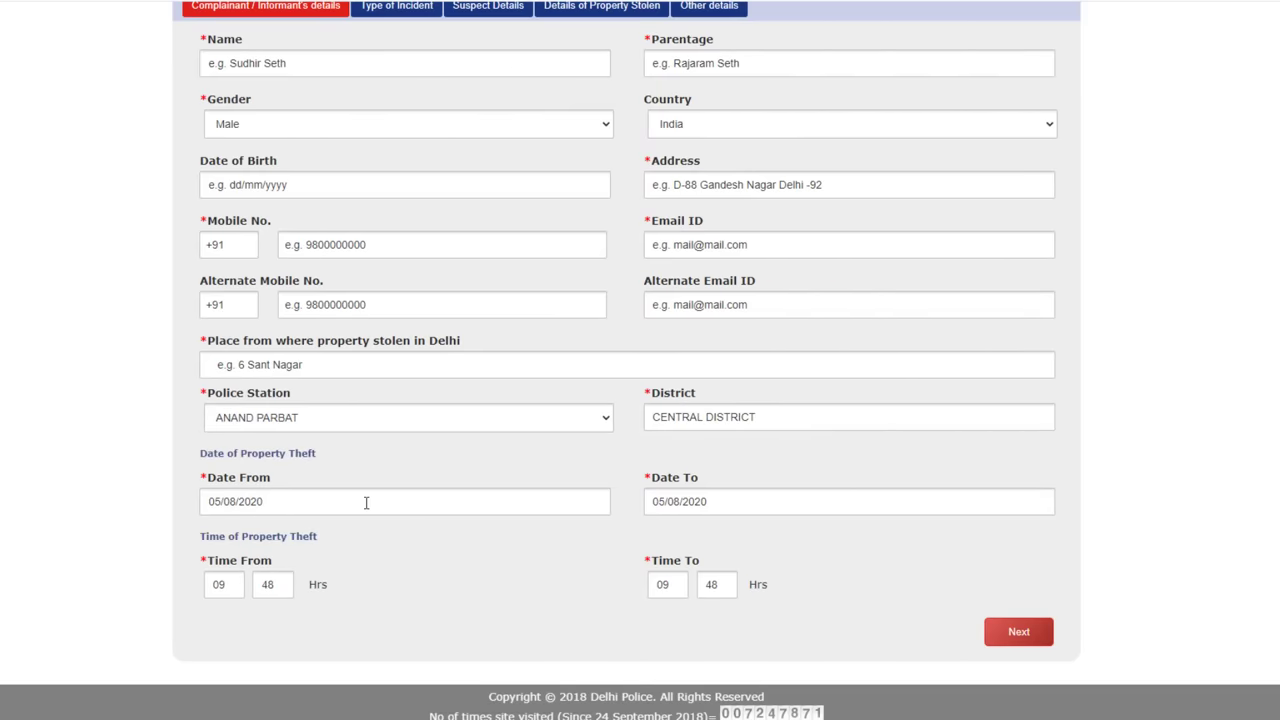
pyautogui.click(290, 502)
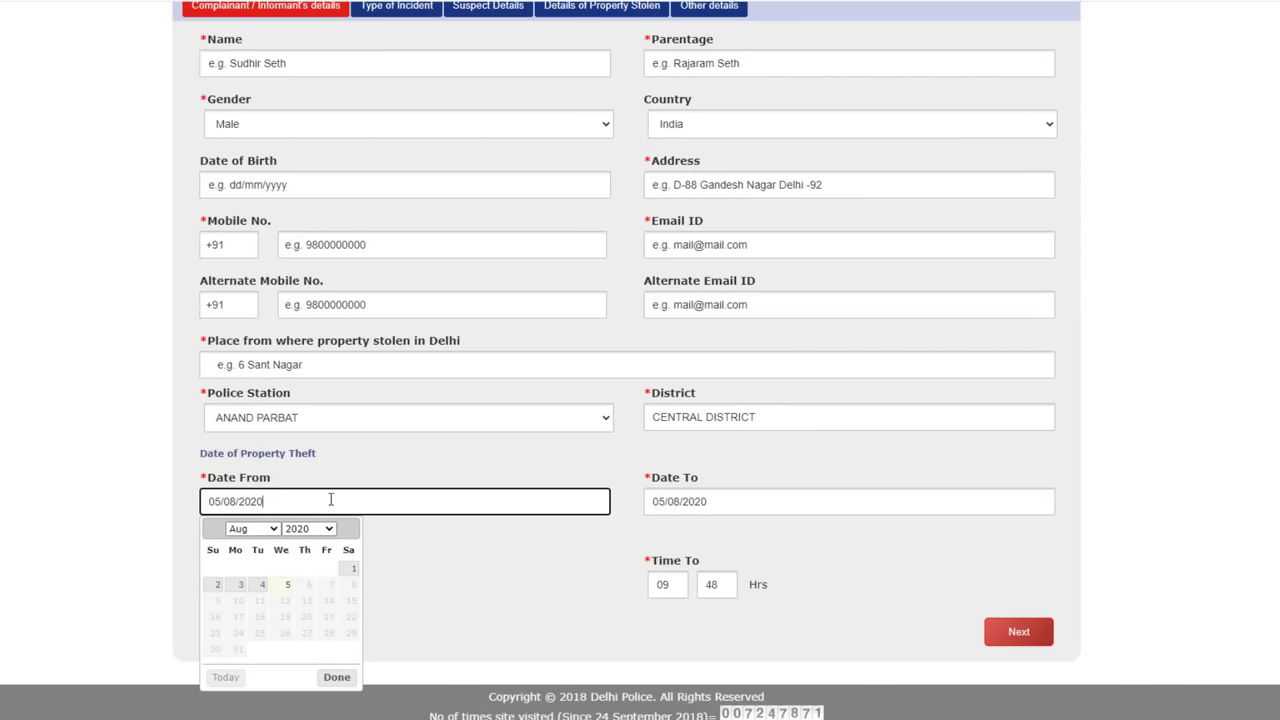
pyautogui.click(734, 504)
pyautogui.click(713, 460)
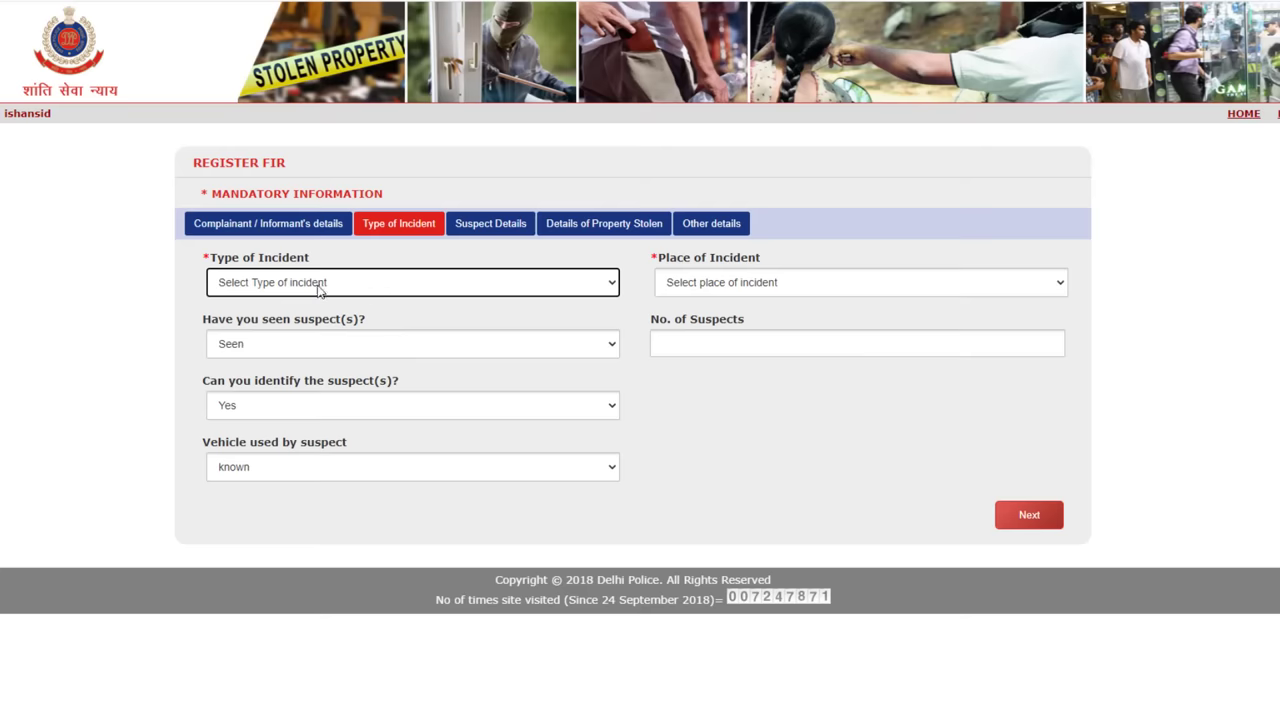
# Set incident type to Theft, both place fields to Any Other, and describe the place as demo.
pyautogui.click(318, 286)
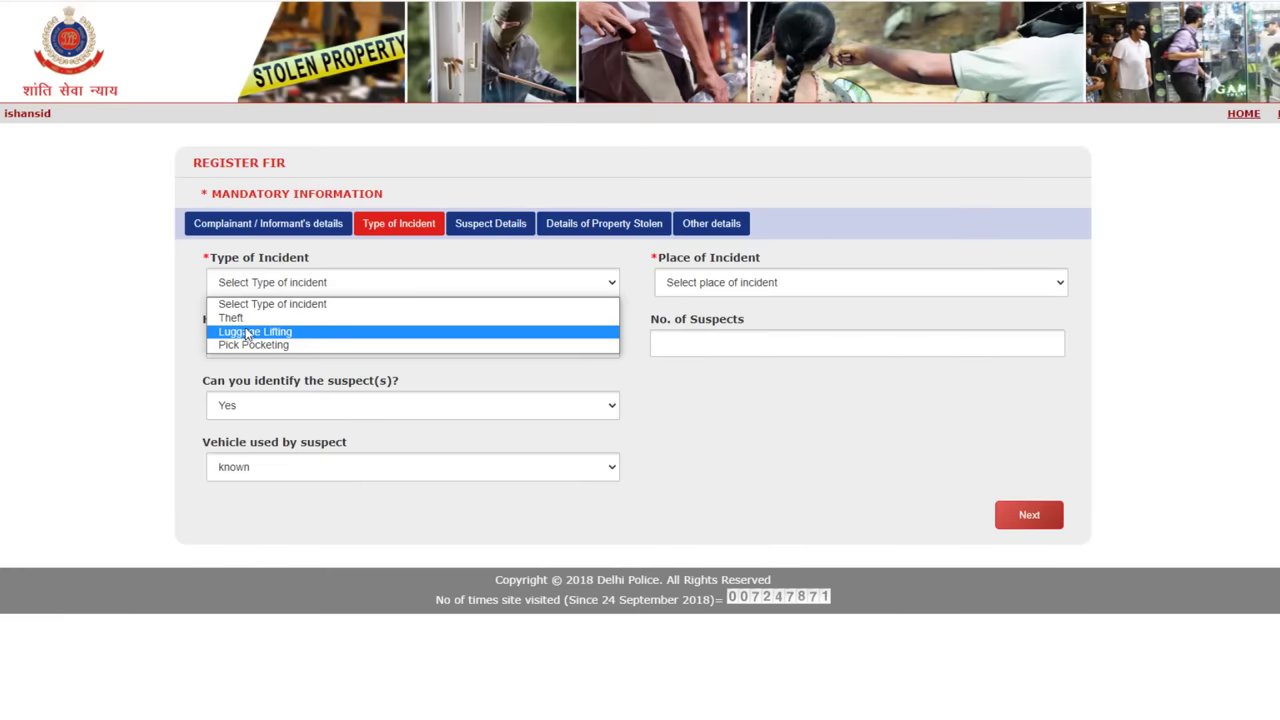
pyautogui.click(240, 319)
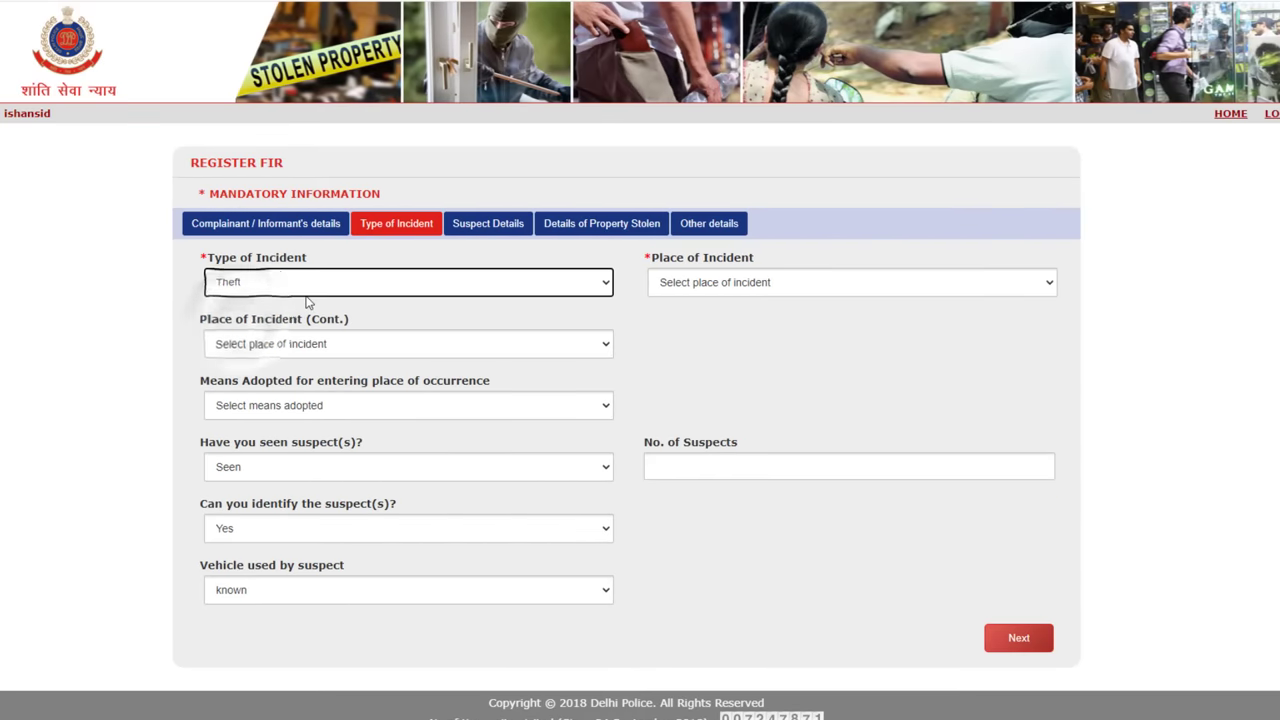
pyautogui.click(749, 323)
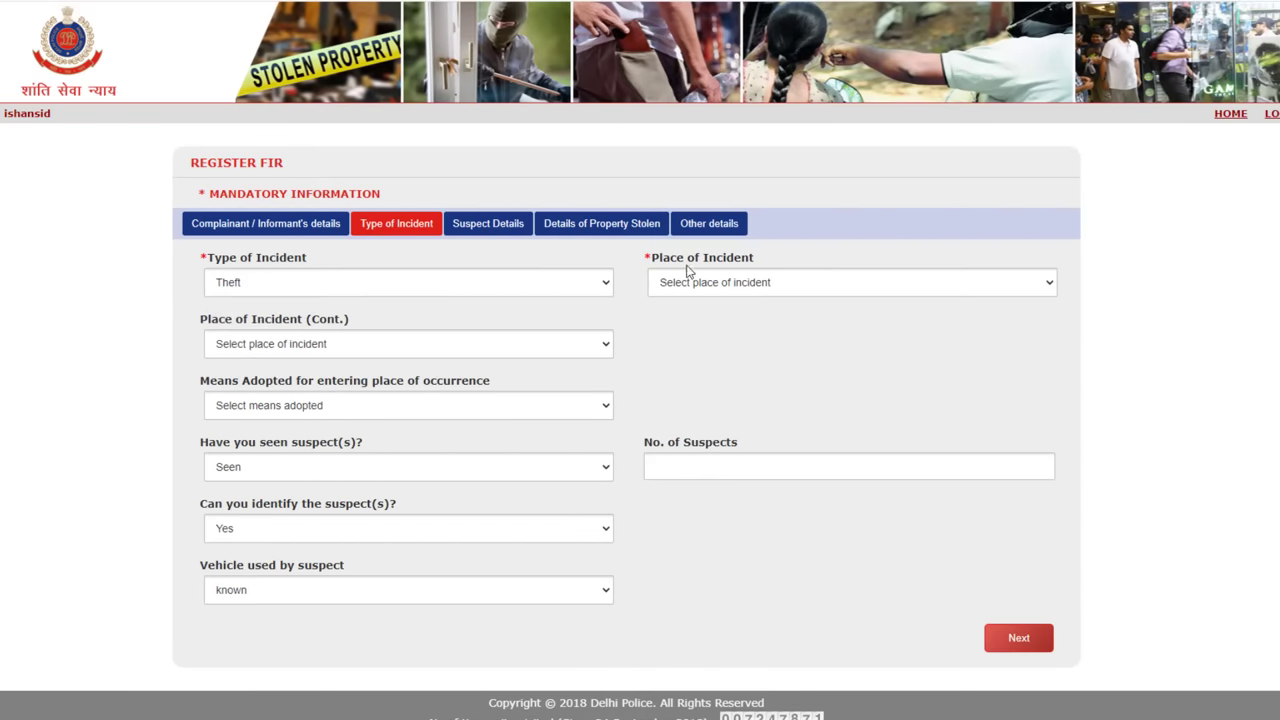
pyautogui.click(742, 284)
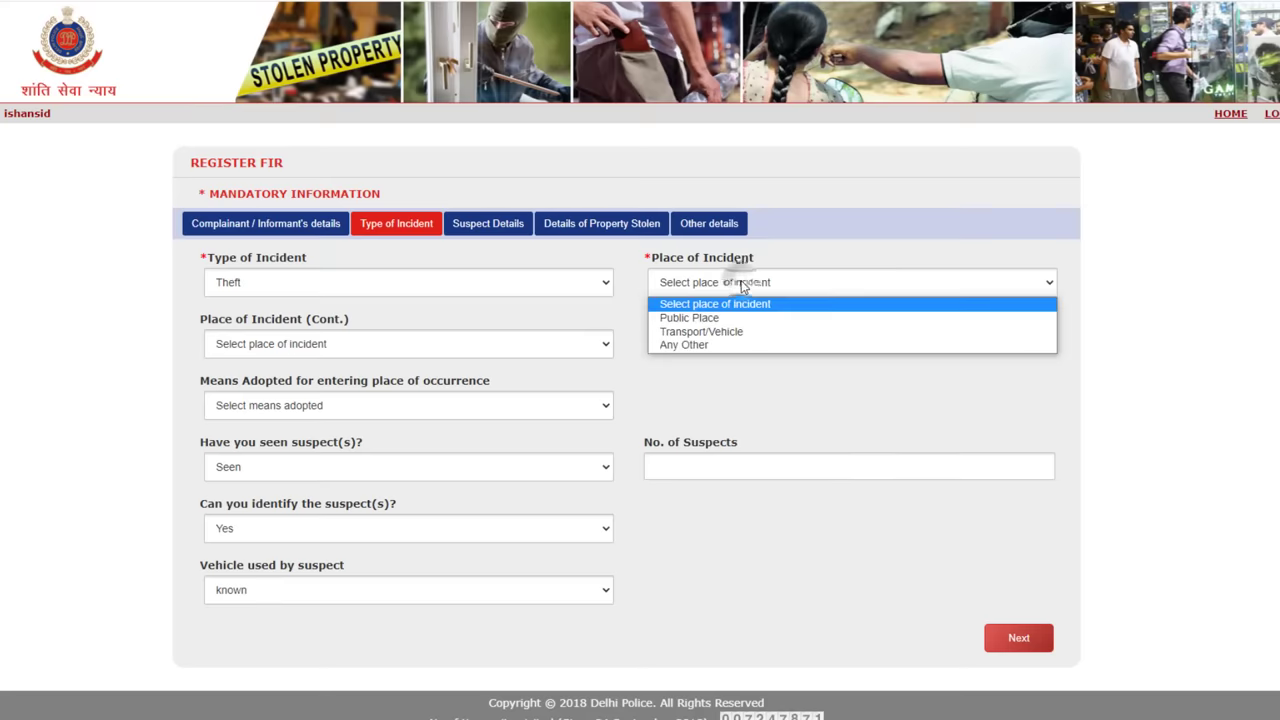
pyautogui.click(718, 344)
pyautogui.click(329, 344)
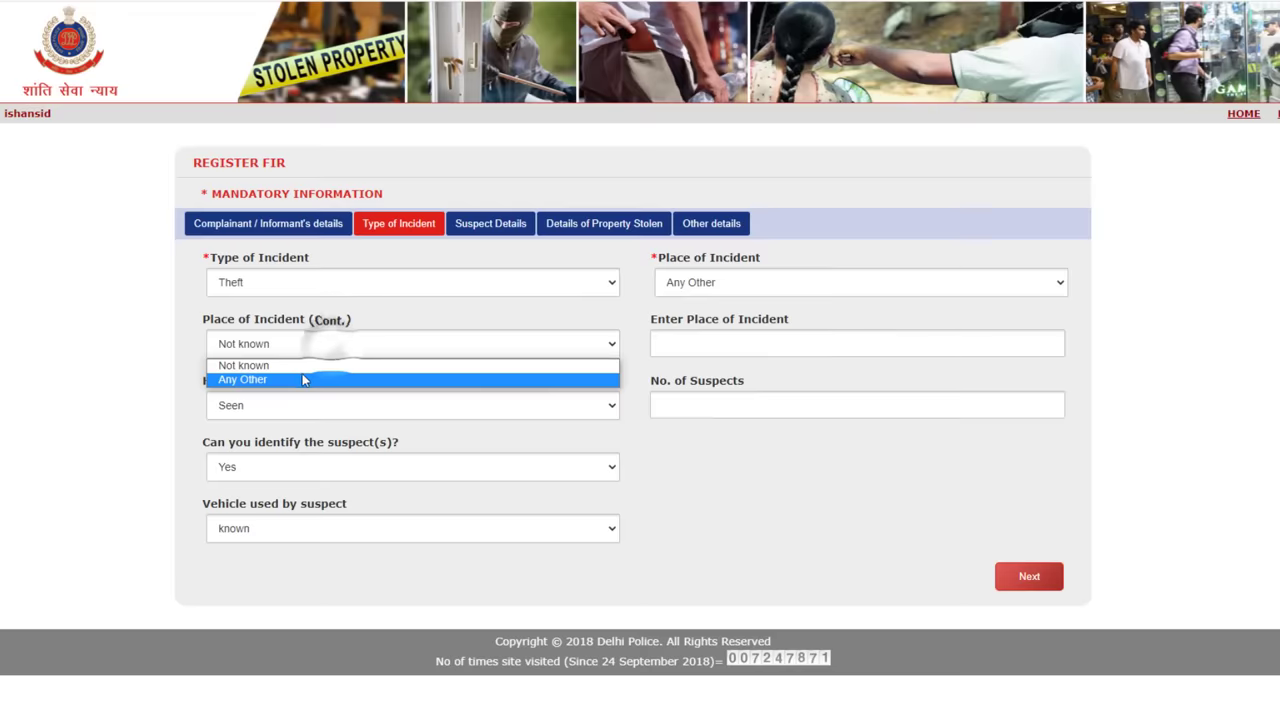
pyautogui.click(306, 377)
pyautogui.click(707, 344)
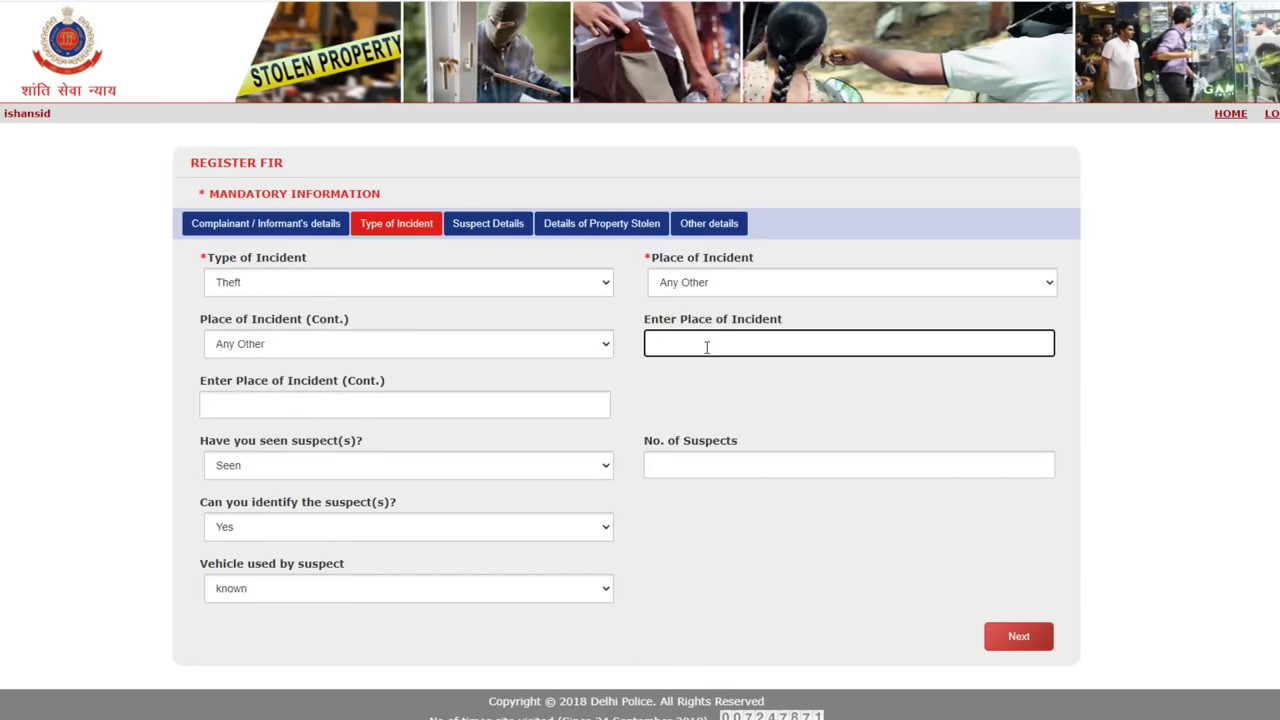
# Record 2 seen, identifiable suspects with vehicle Not known, then continue to Suspect Details.
pyautogui.scroll(-1, 312, 462)
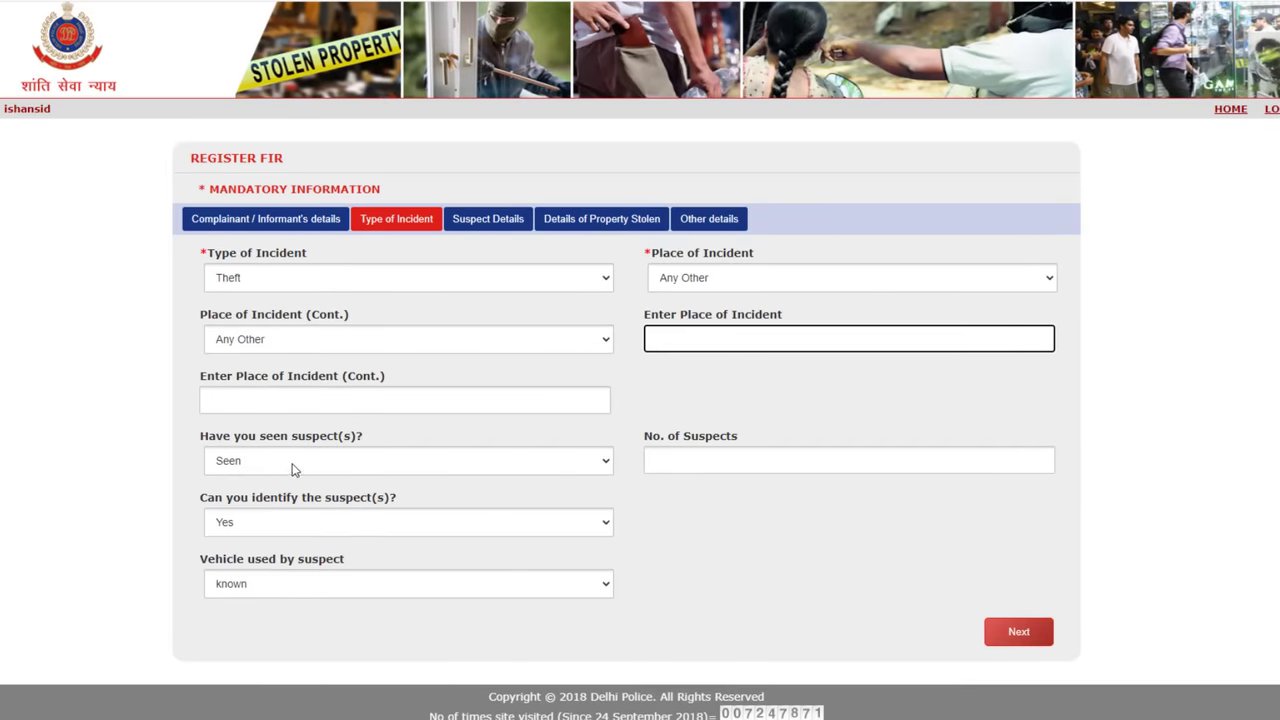
pyautogui.click(293, 465)
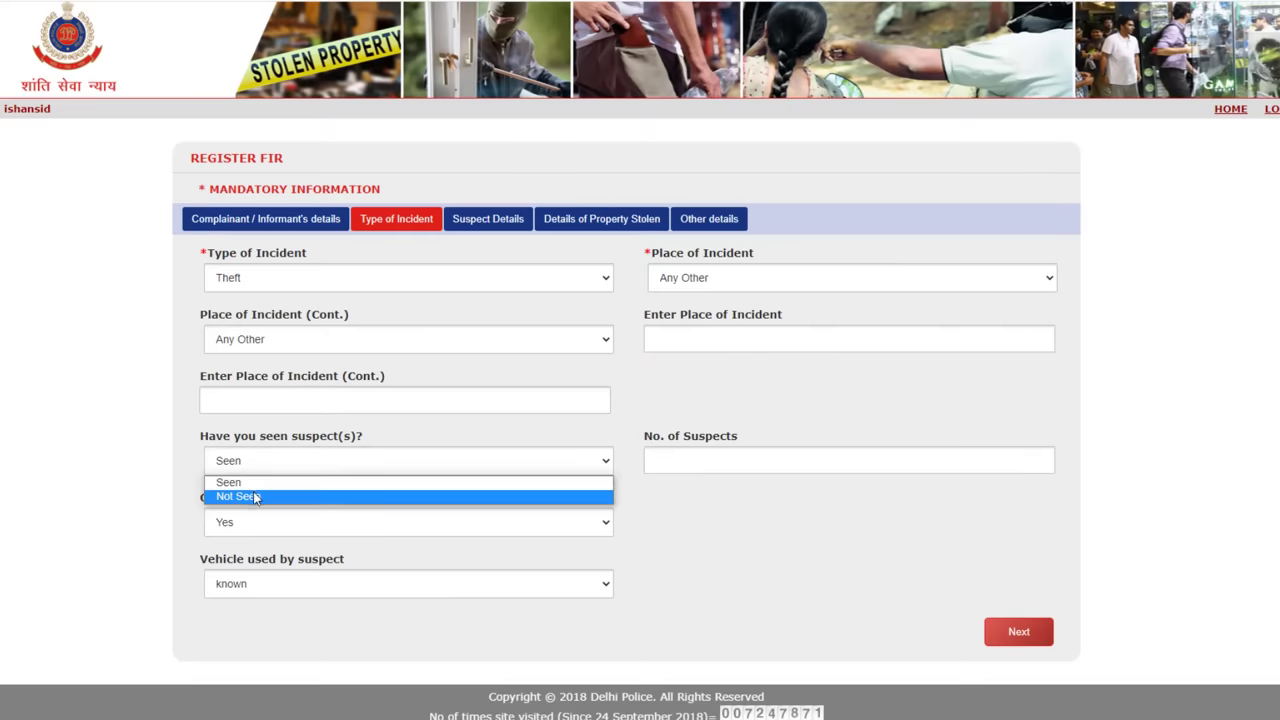
pyautogui.click(260, 483)
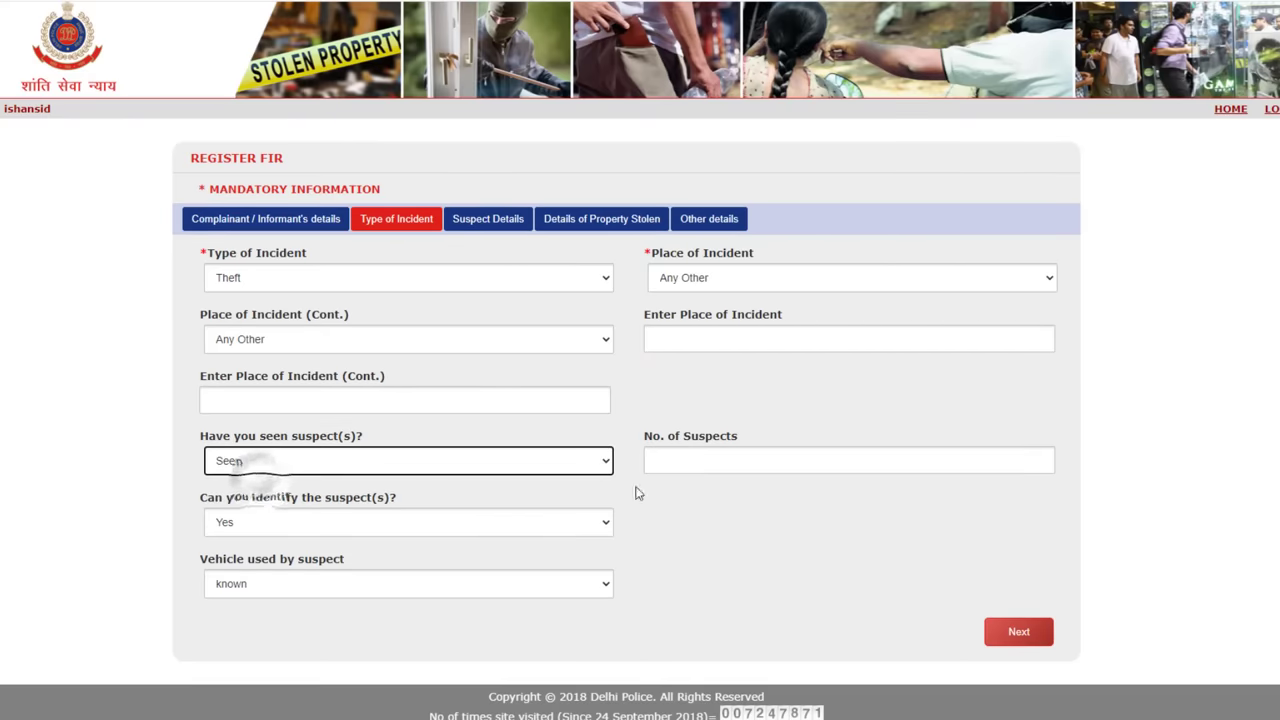
pyautogui.click(690, 461)
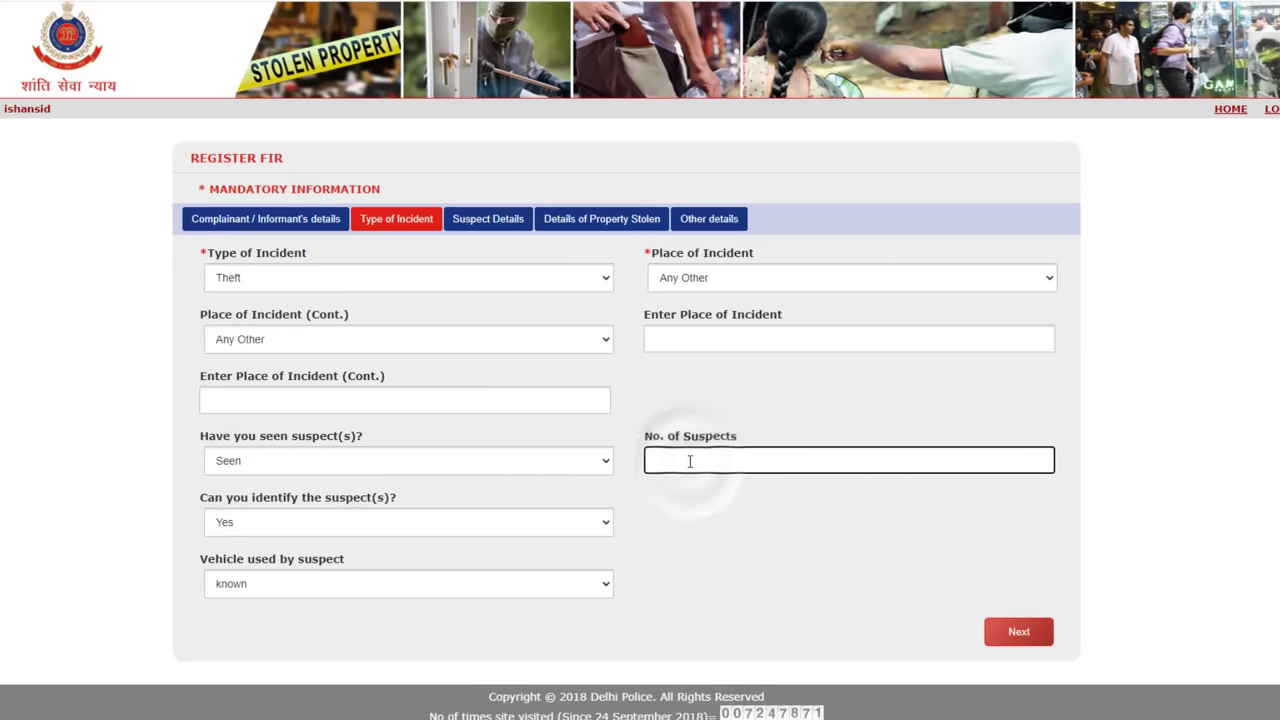
pyautogui.write('2')
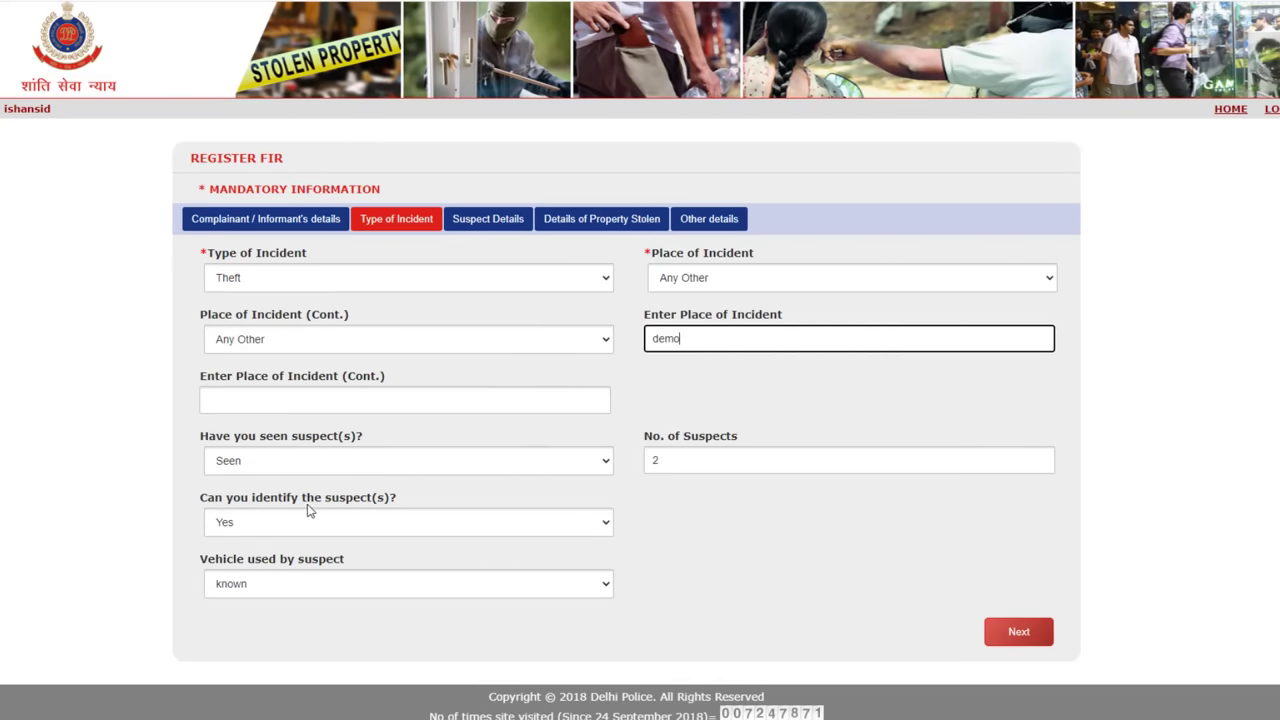
pyautogui.click(357, 522)
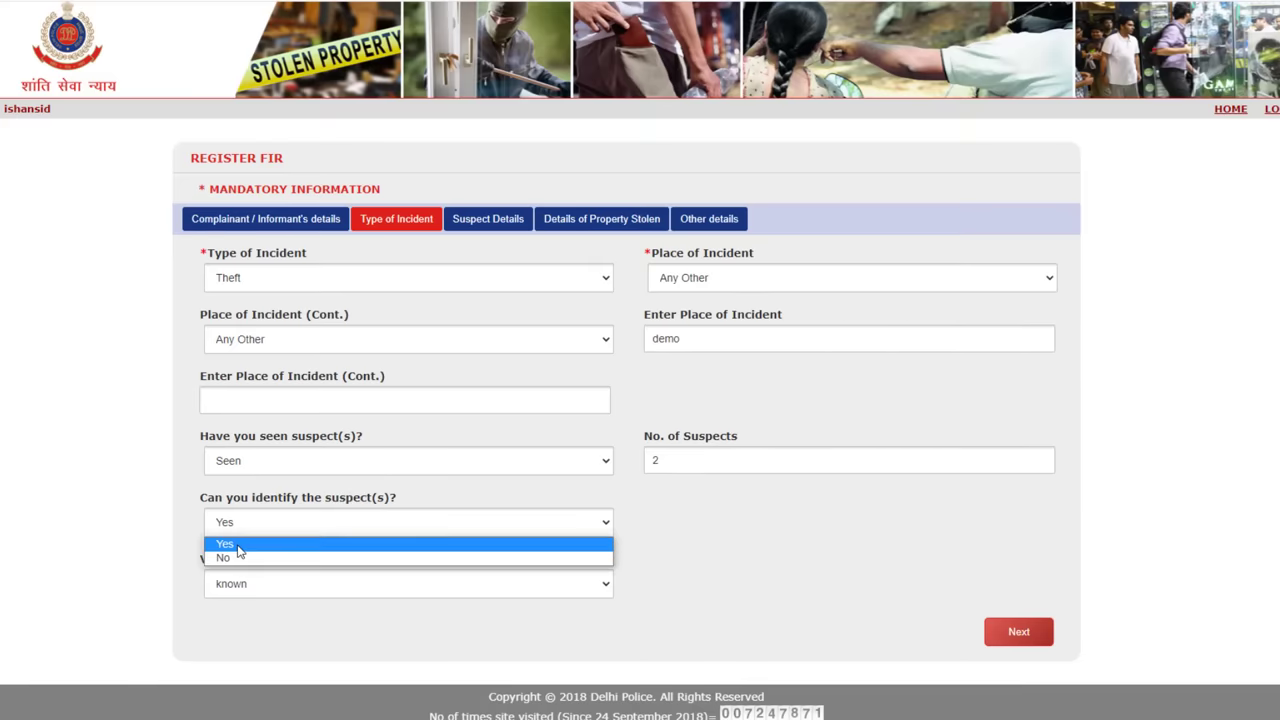
pyautogui.click(269, 550)
pyautogui.click(262, 584)
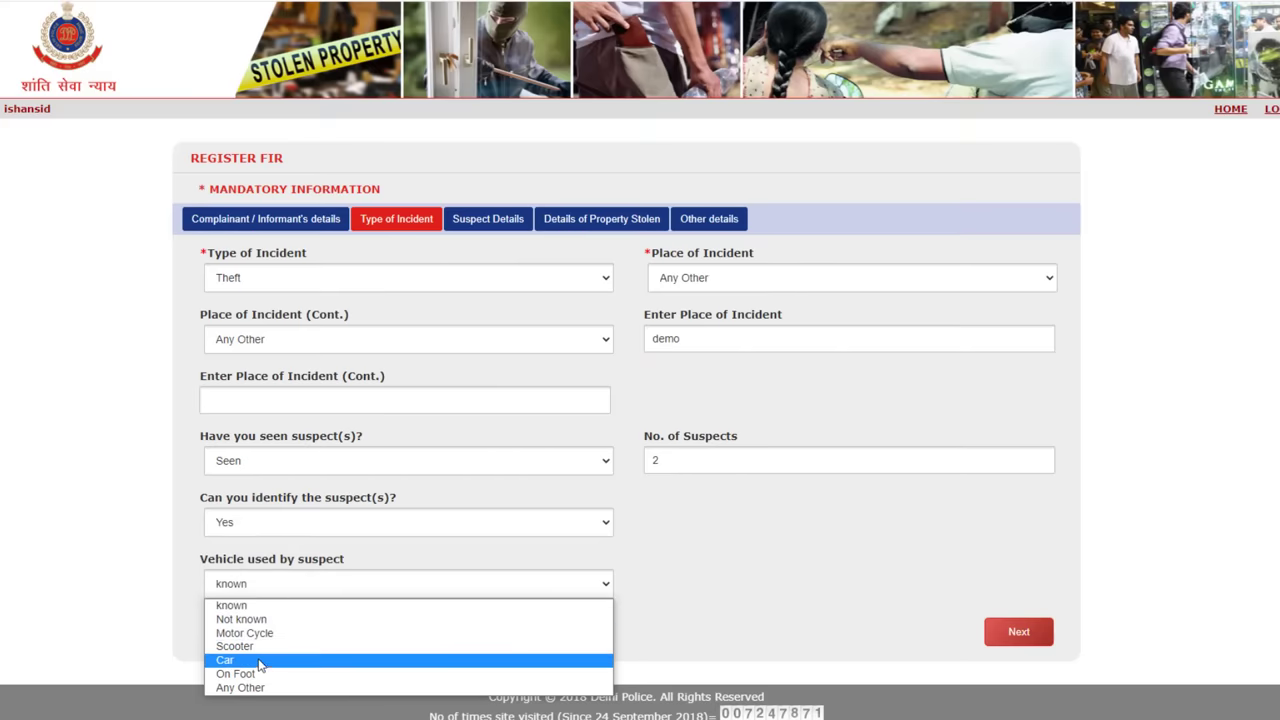
pyautogui.click(245, 620)
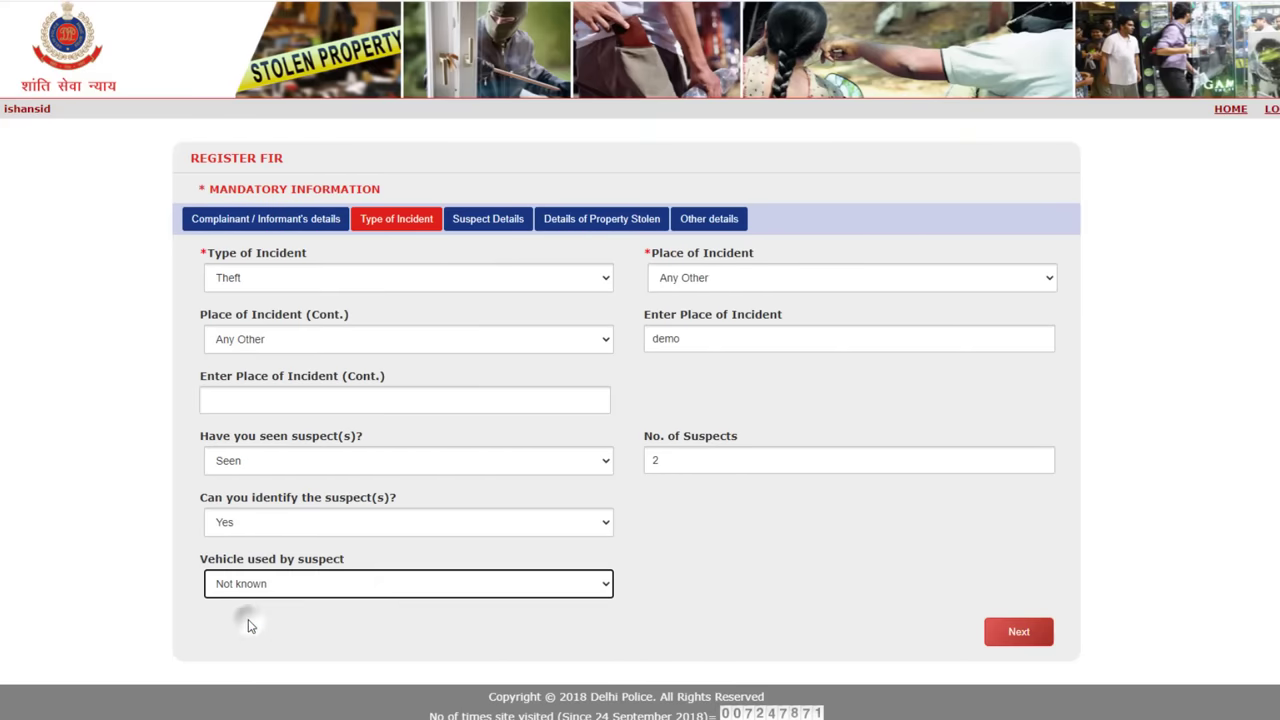
pyautogui.click(1020, 633)
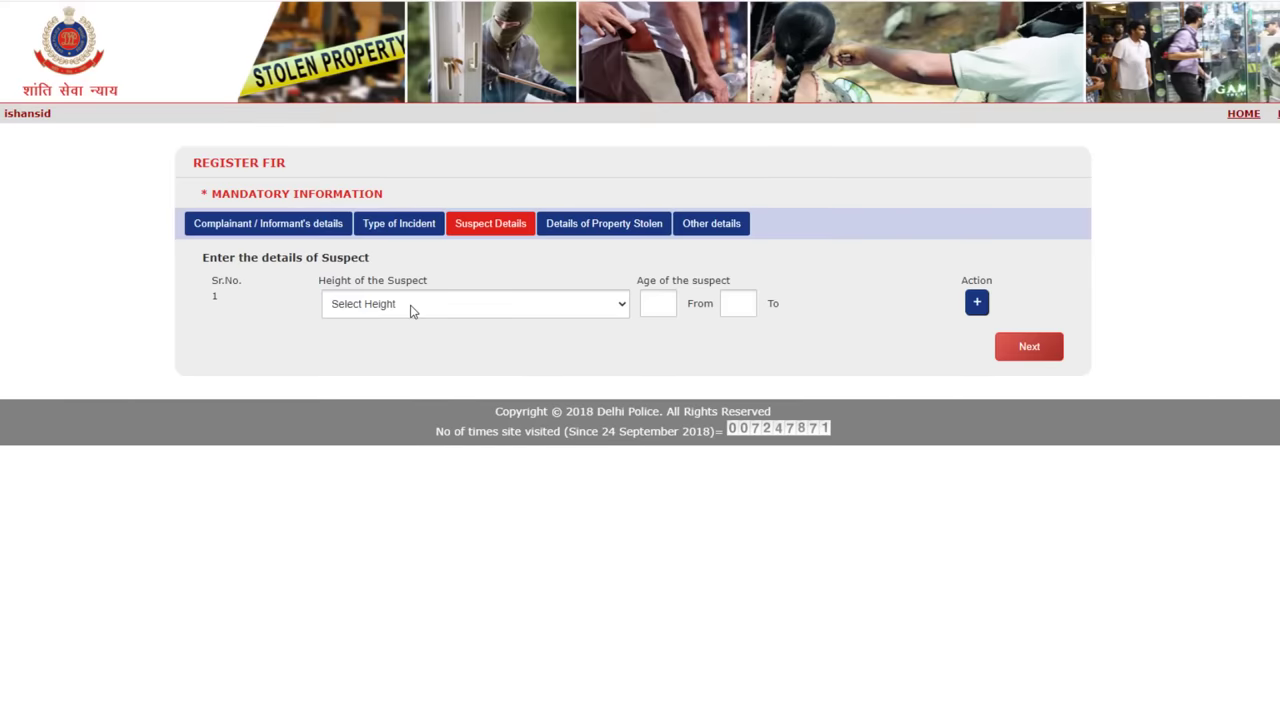
# Enter the first suspect as Tall, aged 32 to 40.
pyautogui.click(460, 308)
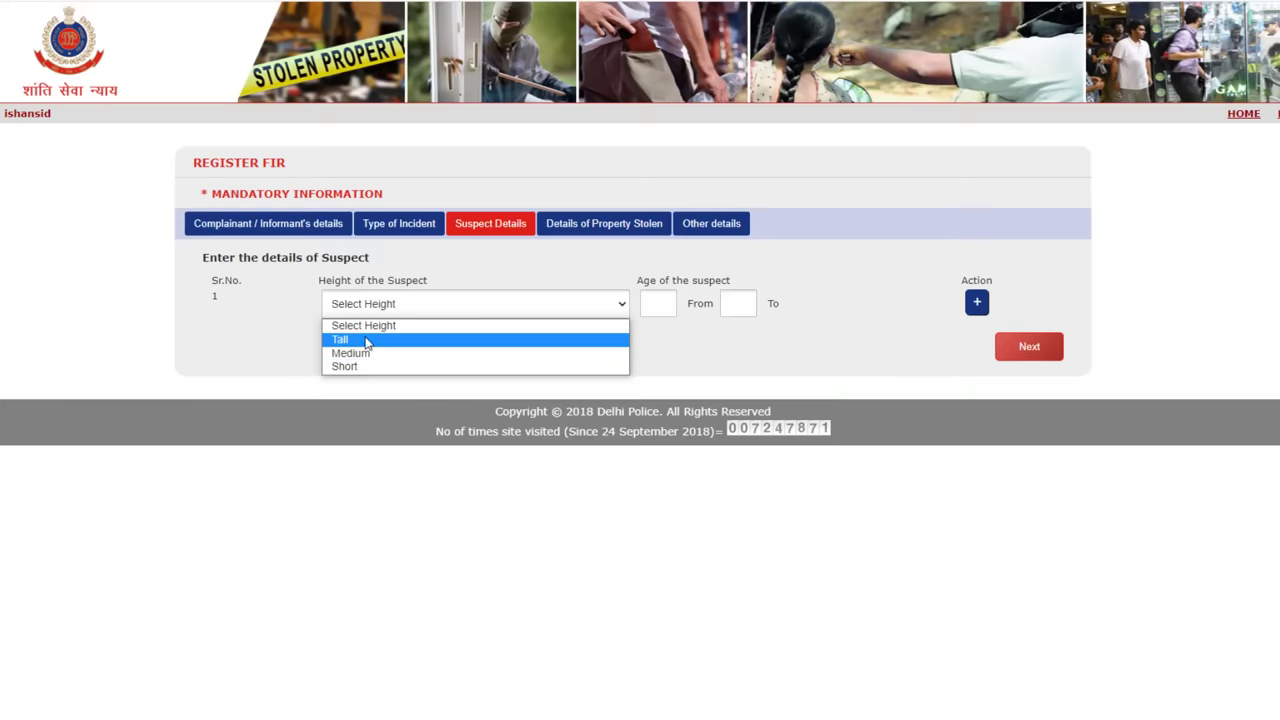
pyautogui.click(367, 342)
pyautogui.click(660, 305)
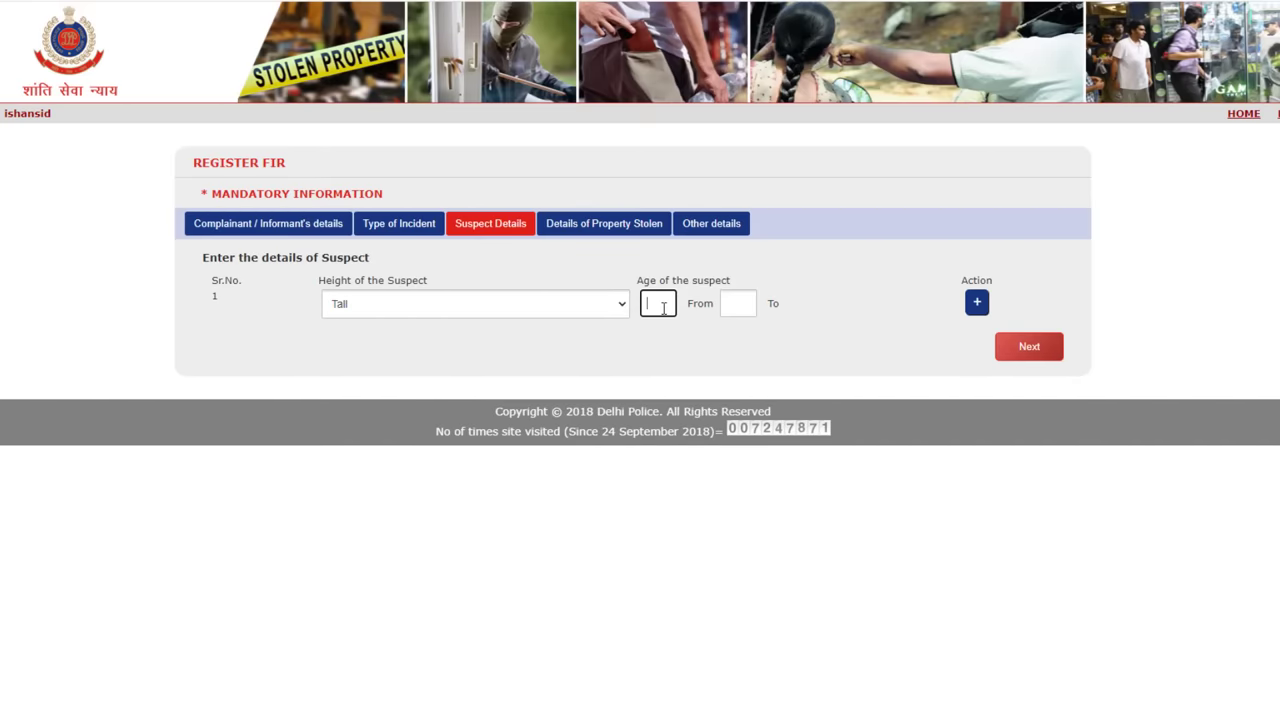
pyautogui.write('32')
pyautogui.click(752, 305)
pyautogui.write('40')
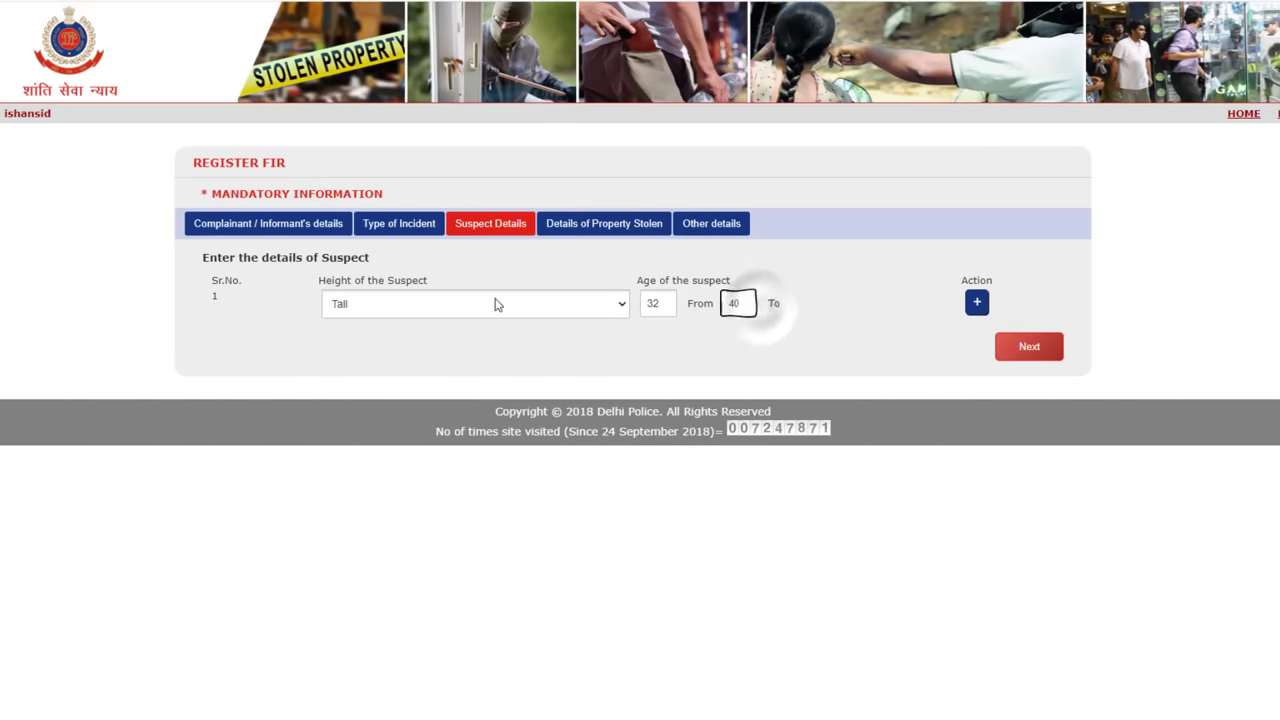
# Add a second suspect of Medium height aged 20 to 25, then continue to stolen property.
pyautogui.click(978, 304)
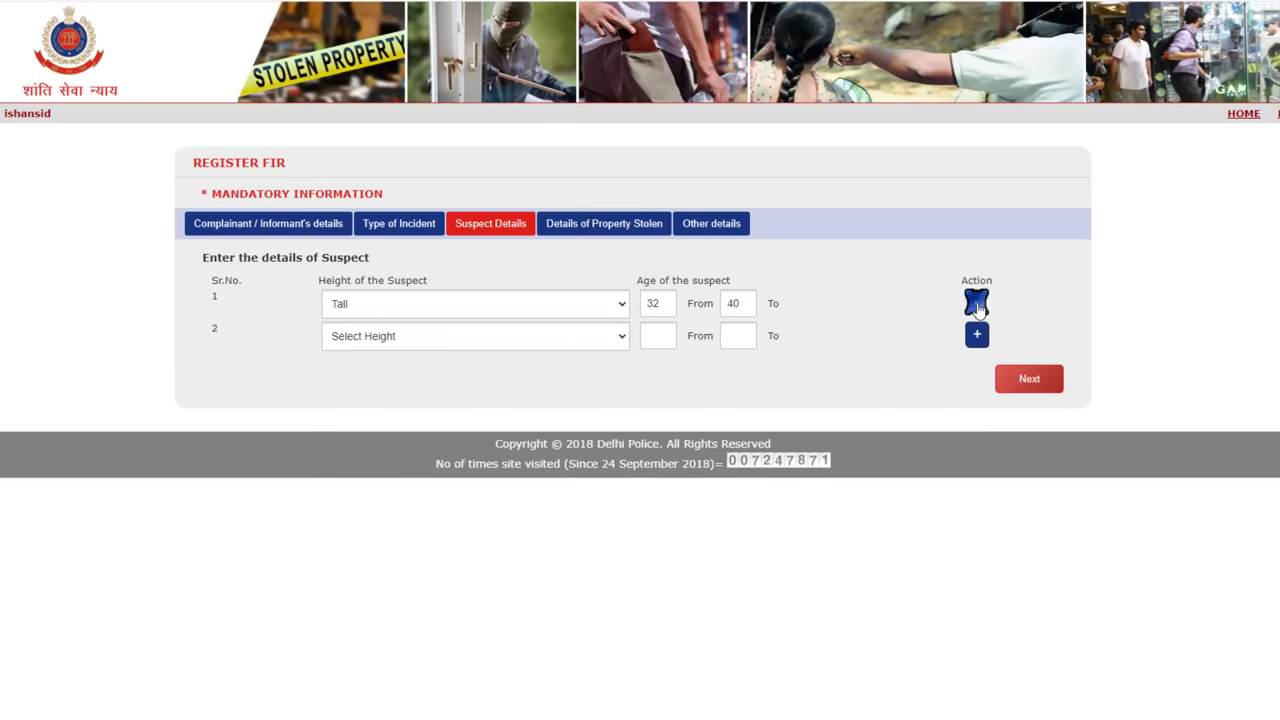
pyautogui.click(436, 338)
pyautogui.click(375, 386)
pyautogui.click(655, 336)
pyautogui.write('1')
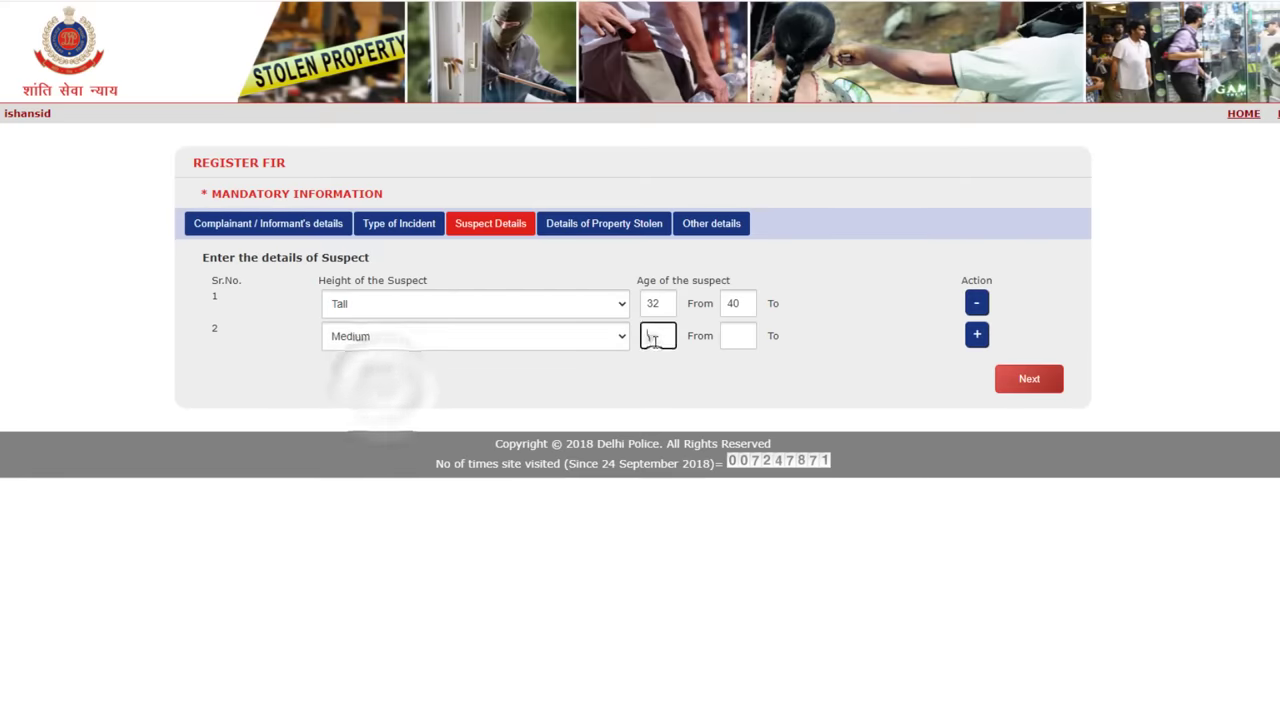
pyautogui.write('0')
pyautogui.press('Tab')
pyautogui.write('25')
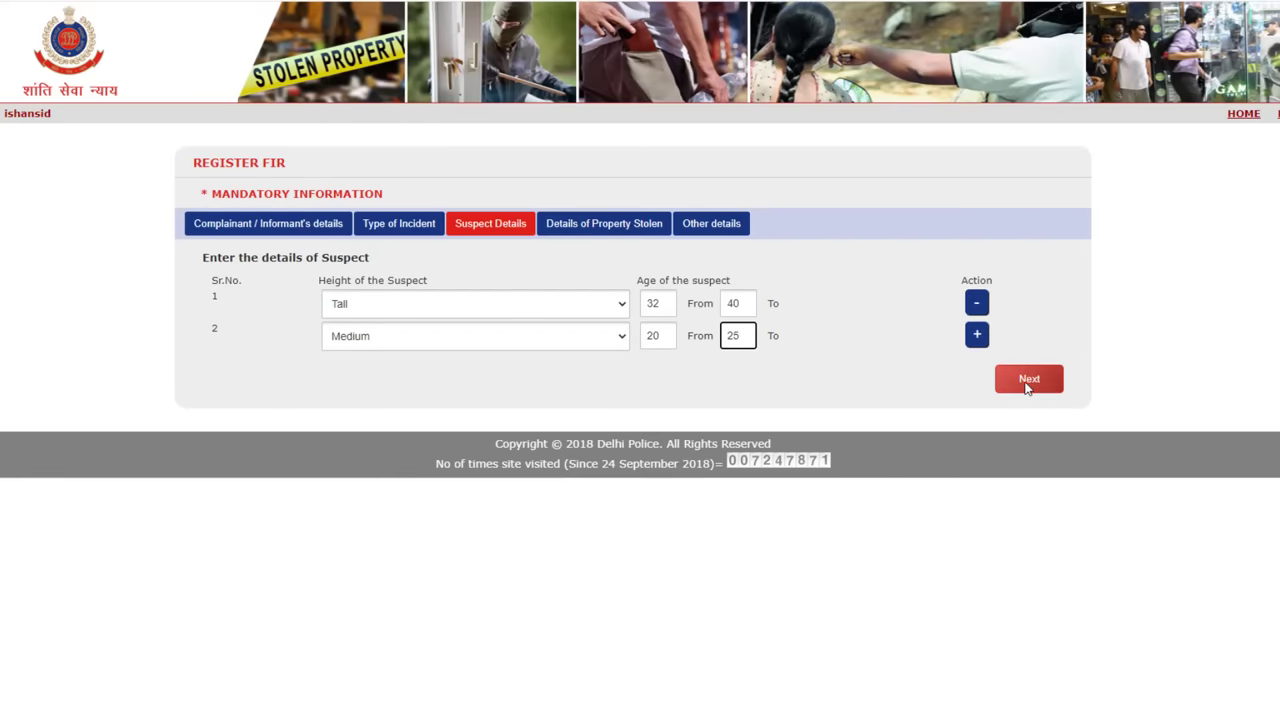
pyautogui.click(1027, 384)
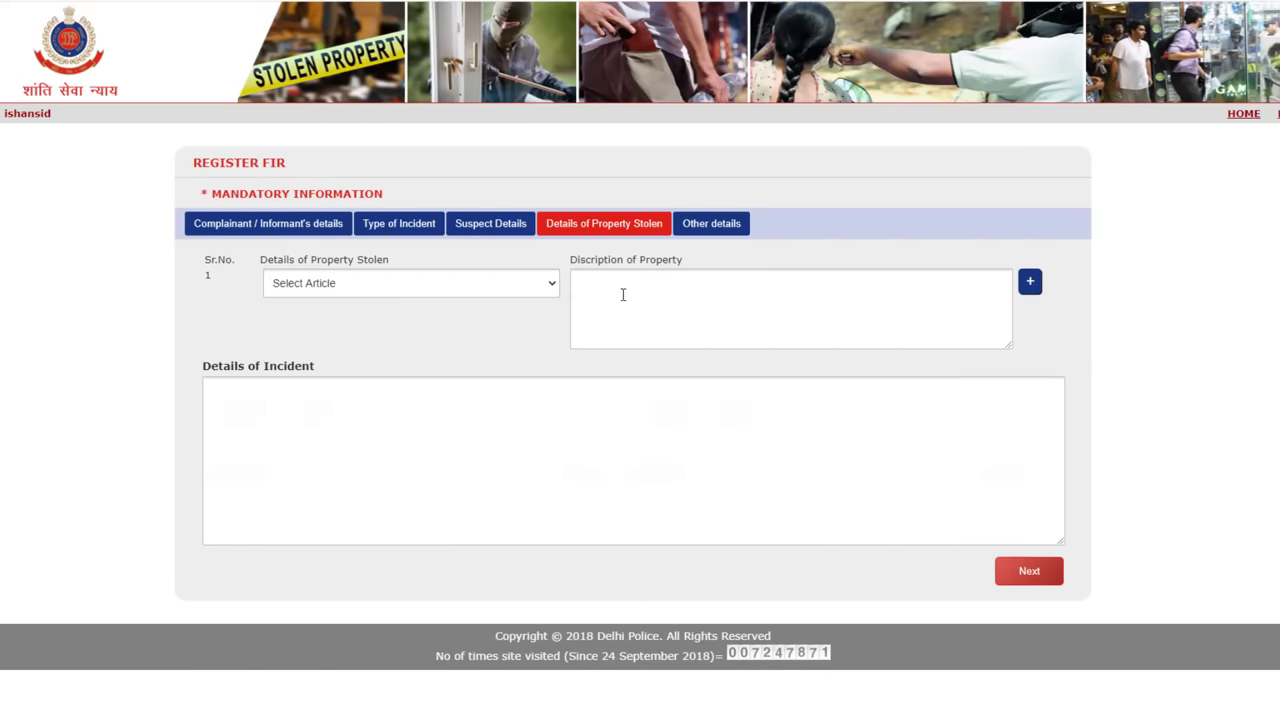
# List a Computer as the first stolen article with description demo.
pyautogui.click(464, 285)
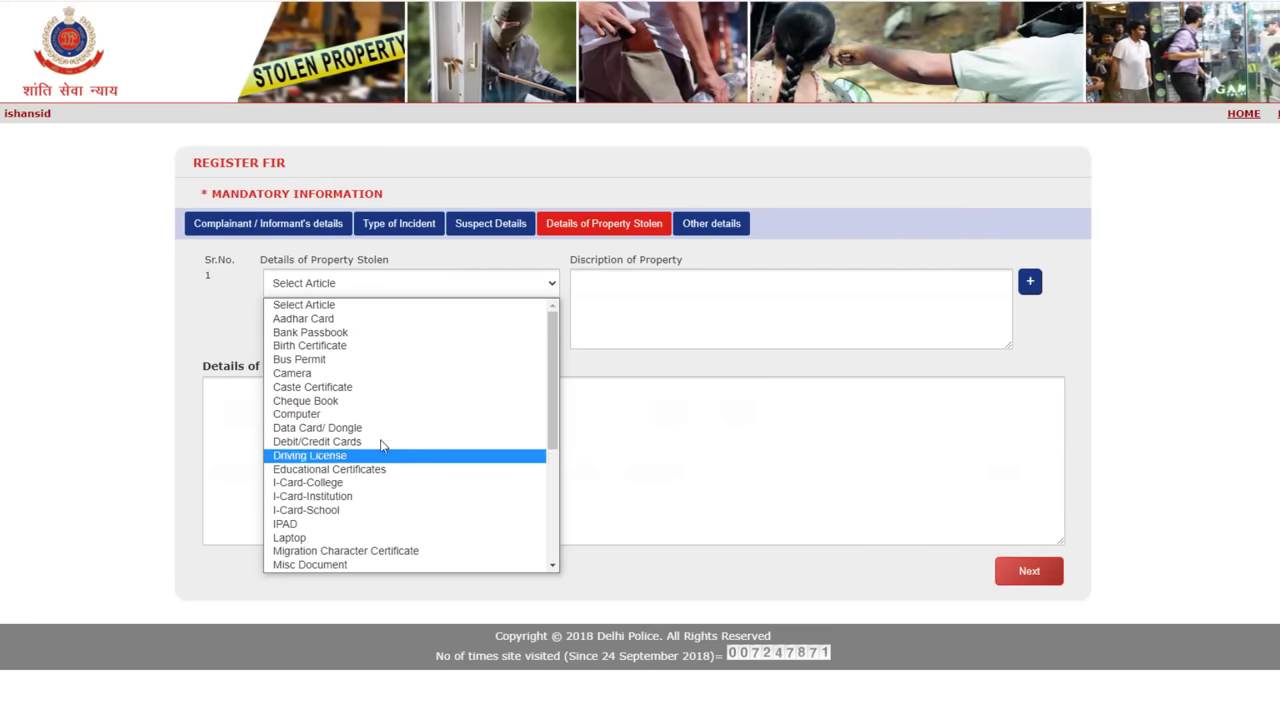
pyautogui.click(338, 414)
pyautogui.click(667, 299)
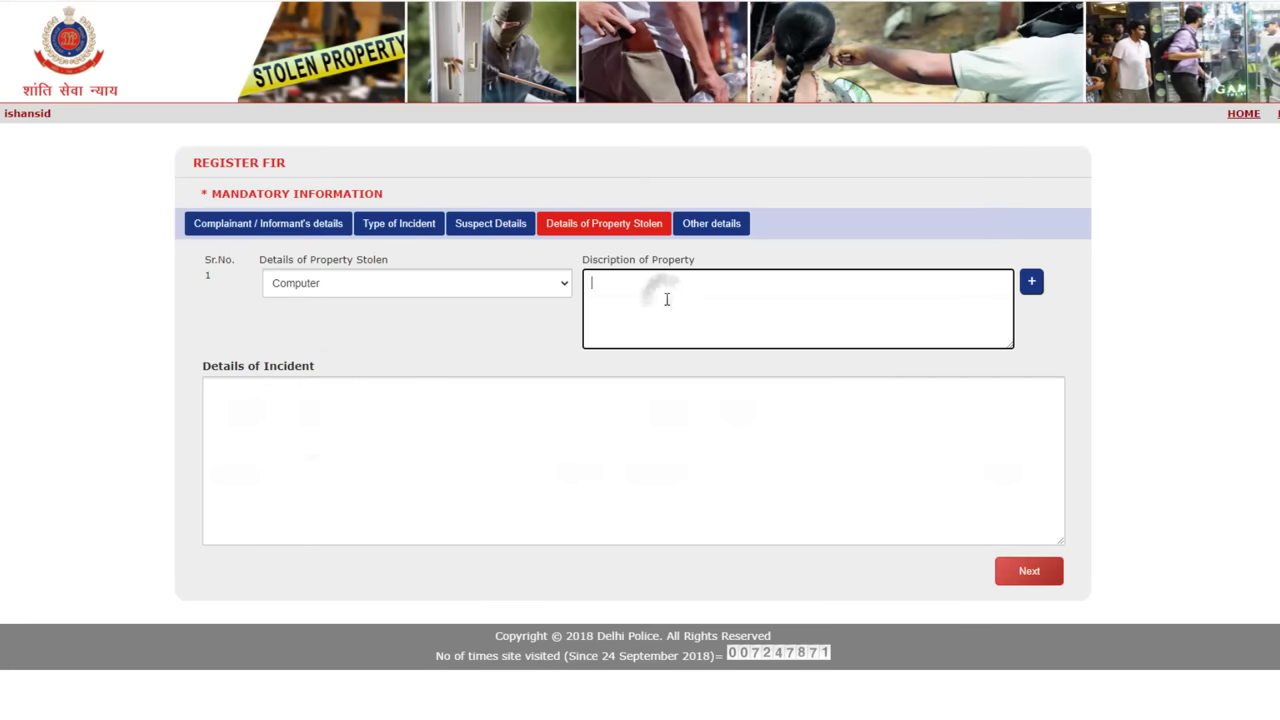
pyautogui.write('Demo')
# Add a Mobile described 'Demo' as second stolen article, fill incident details, and continue.
pyautogui.click(1031, 281)
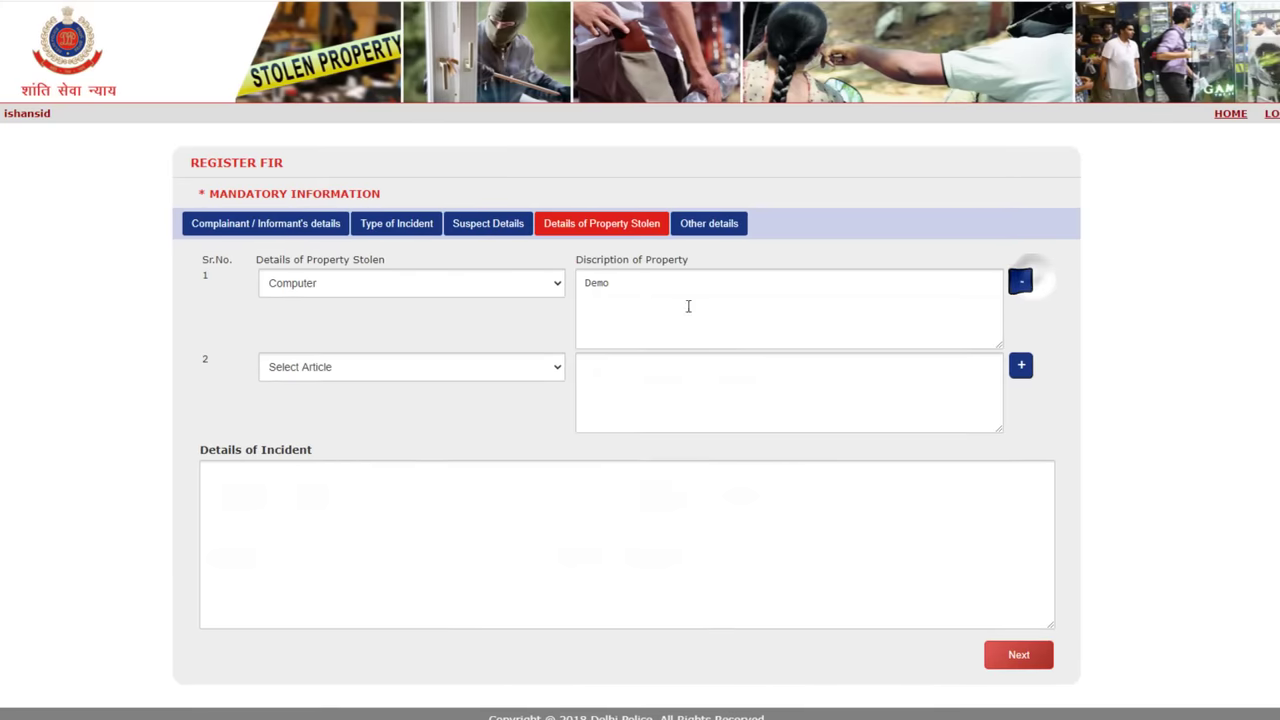
pyautogui.click(356, 366)
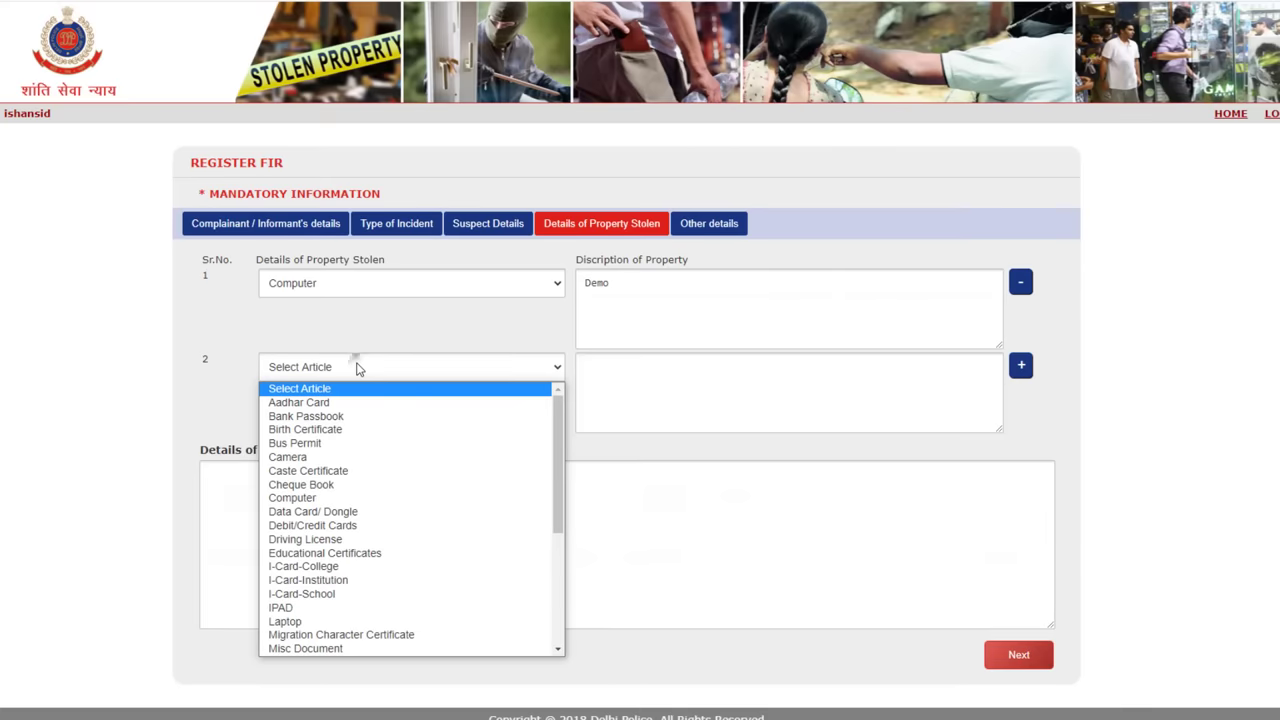
pyautogui.scroll(-3, 360, 531)
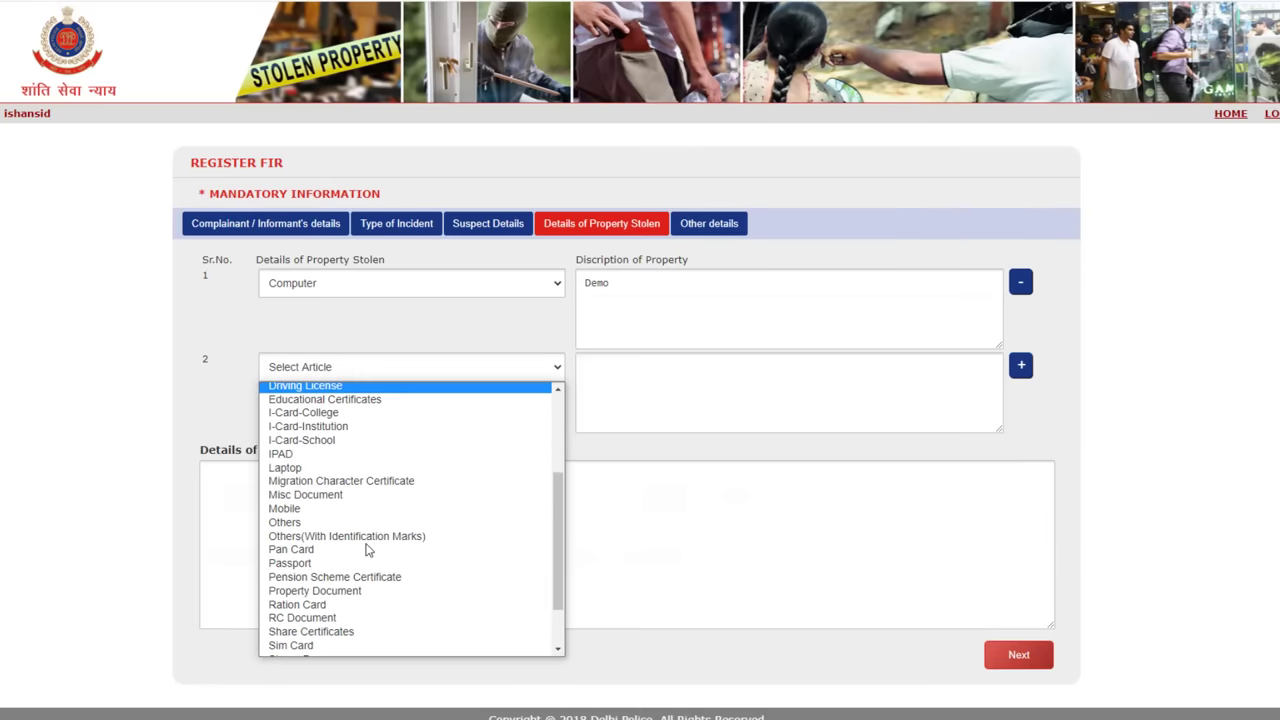
pyautogui.click(308, 509)
pyautogui.click(657, 374)
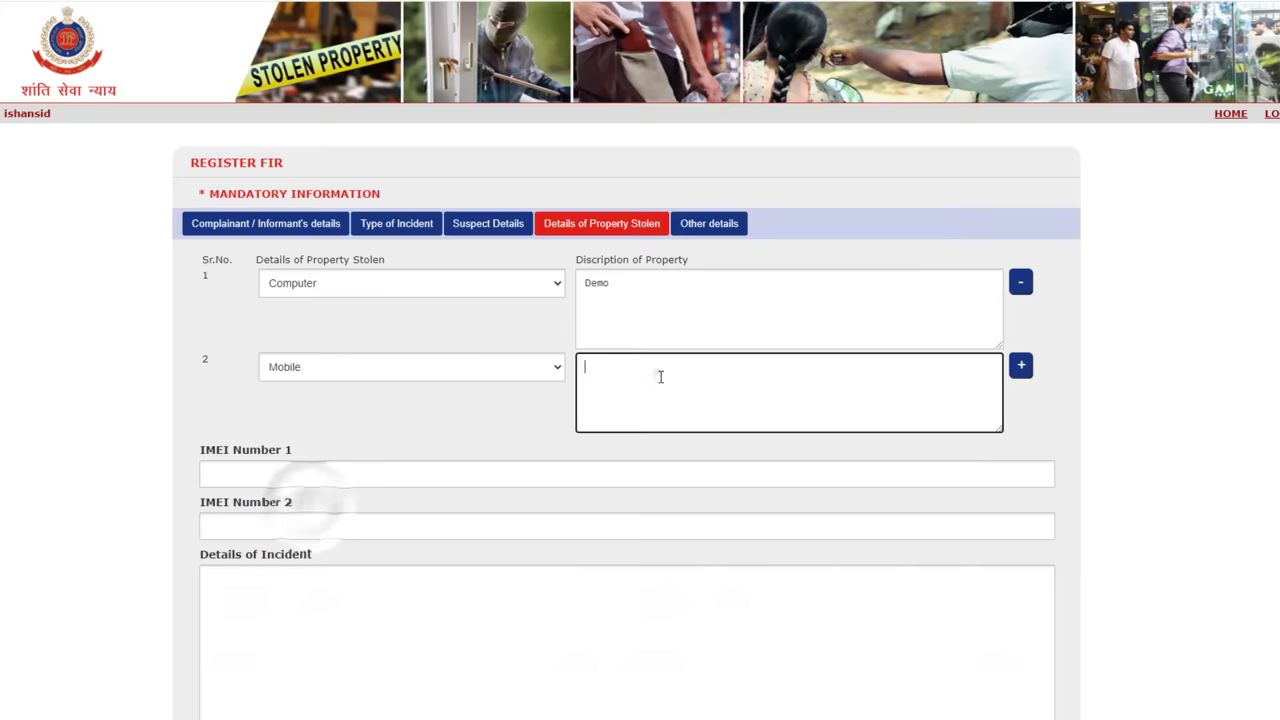
pyautogui.write('Demo')
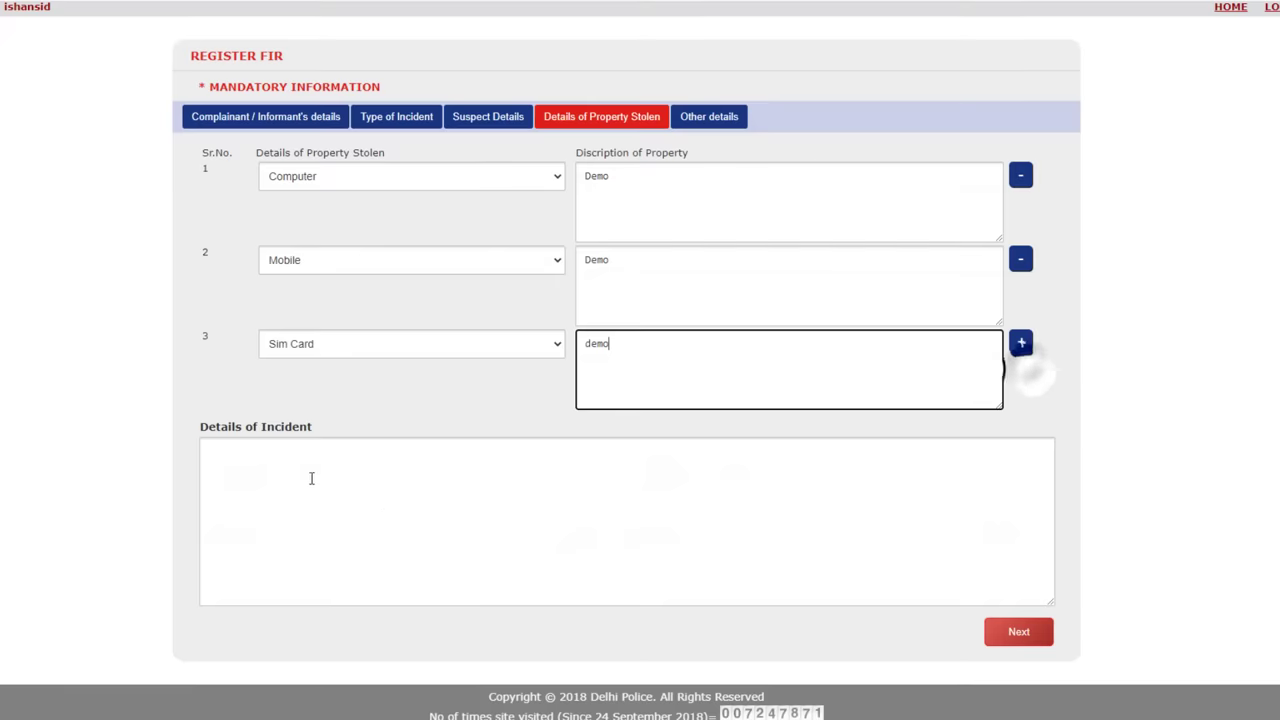
pyautogui.click(294, 471)
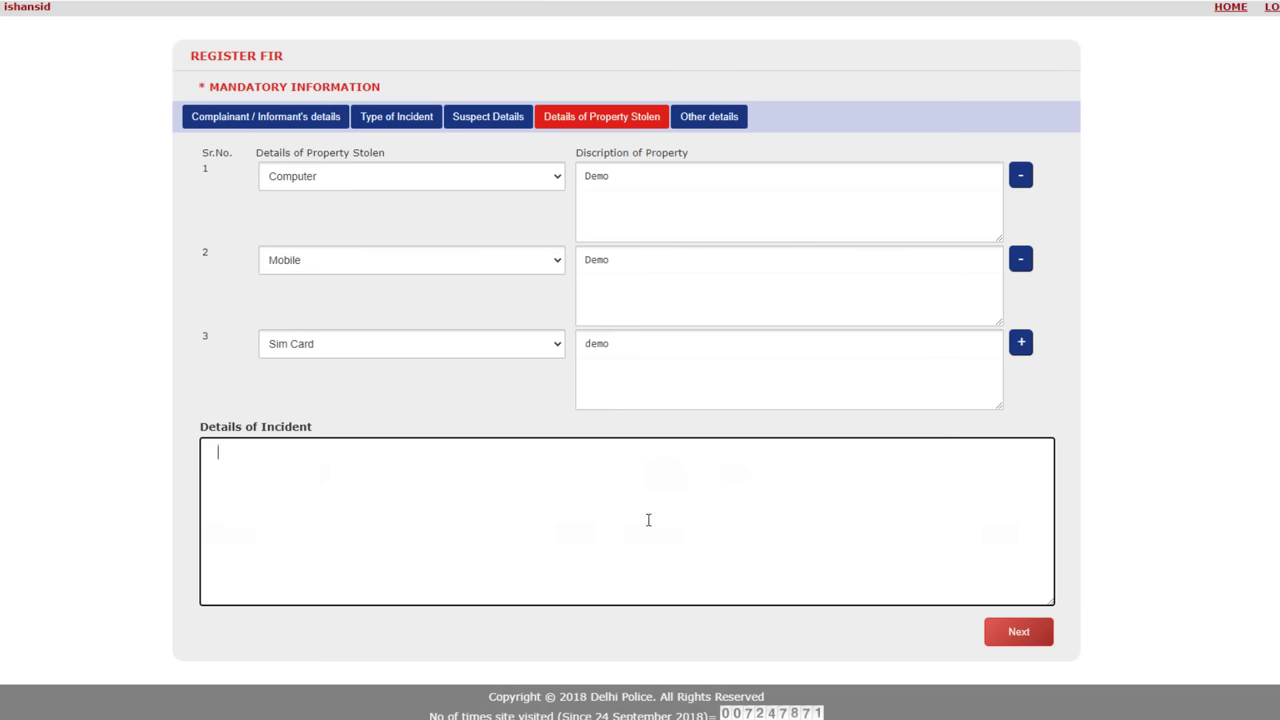
pyautogui.click(1018, 632)
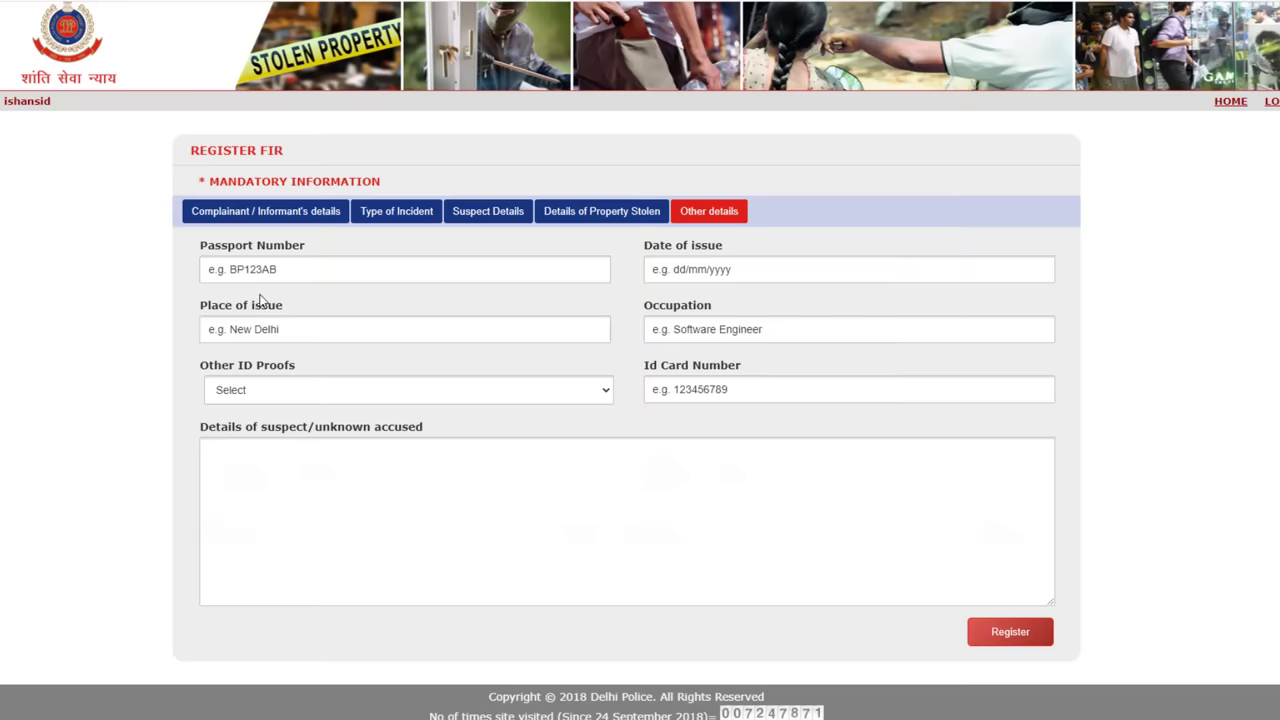
# Fill in the passport number, date and place of issue, and occupation fields.
pyautogui.click(289, 268)
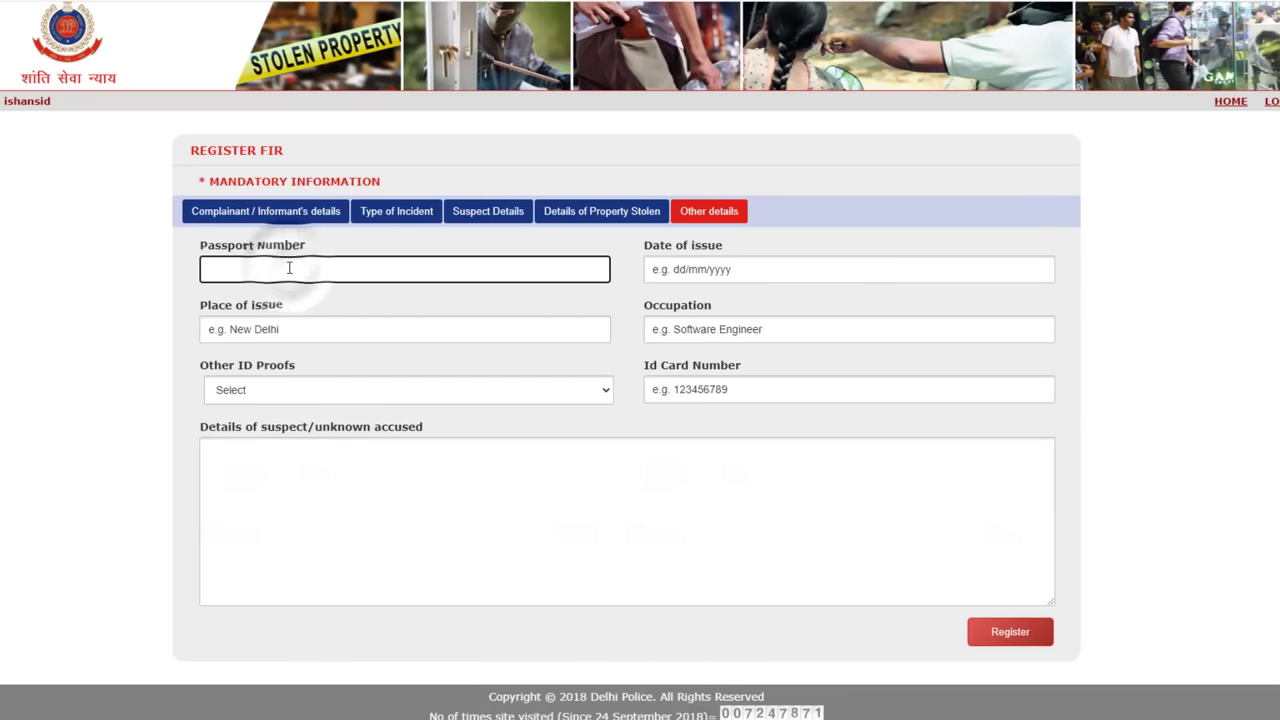
pyautogui.click(727, 270)
pyautogui.click(793, 242)
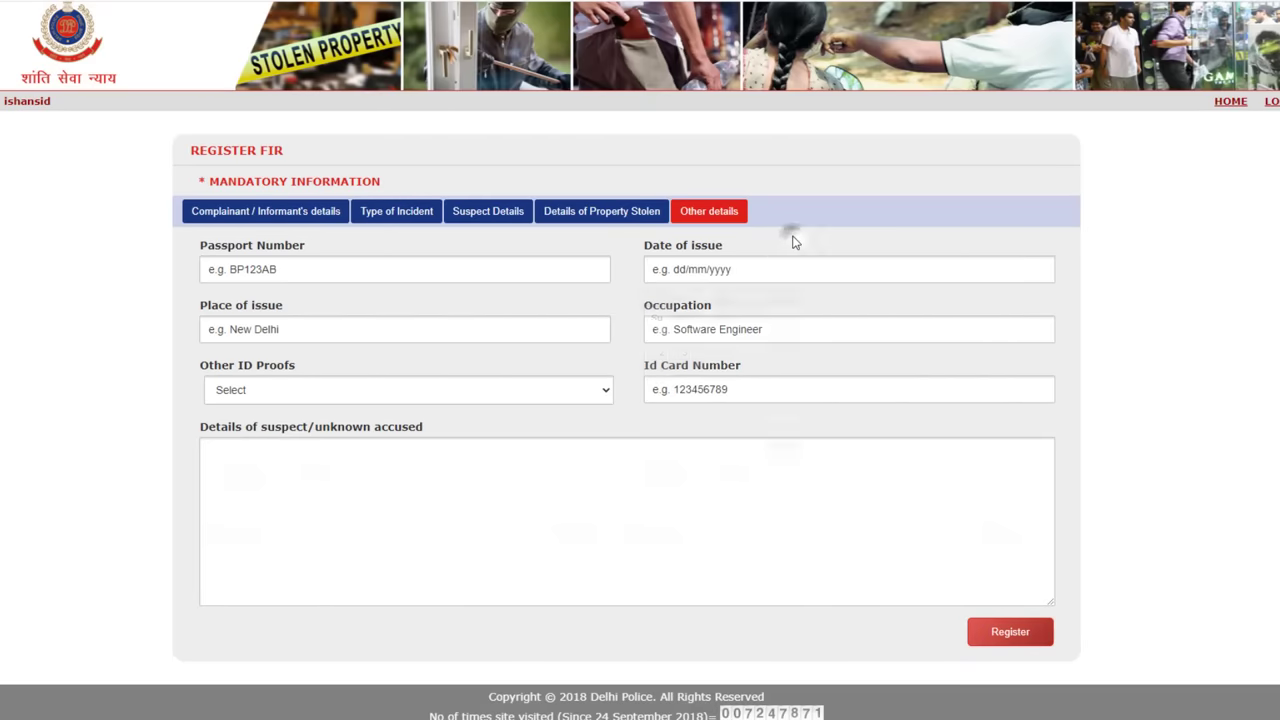
pyautogui.click(268, 329)
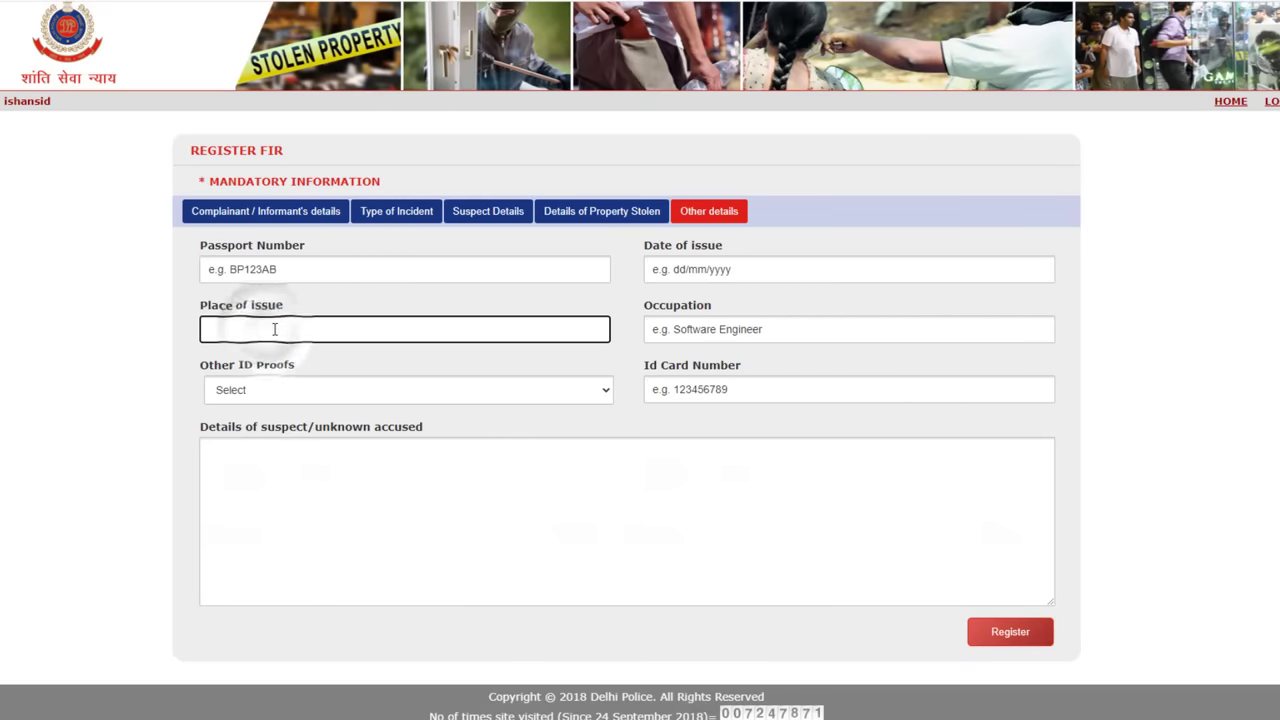
pyautogui.click(690, 330)
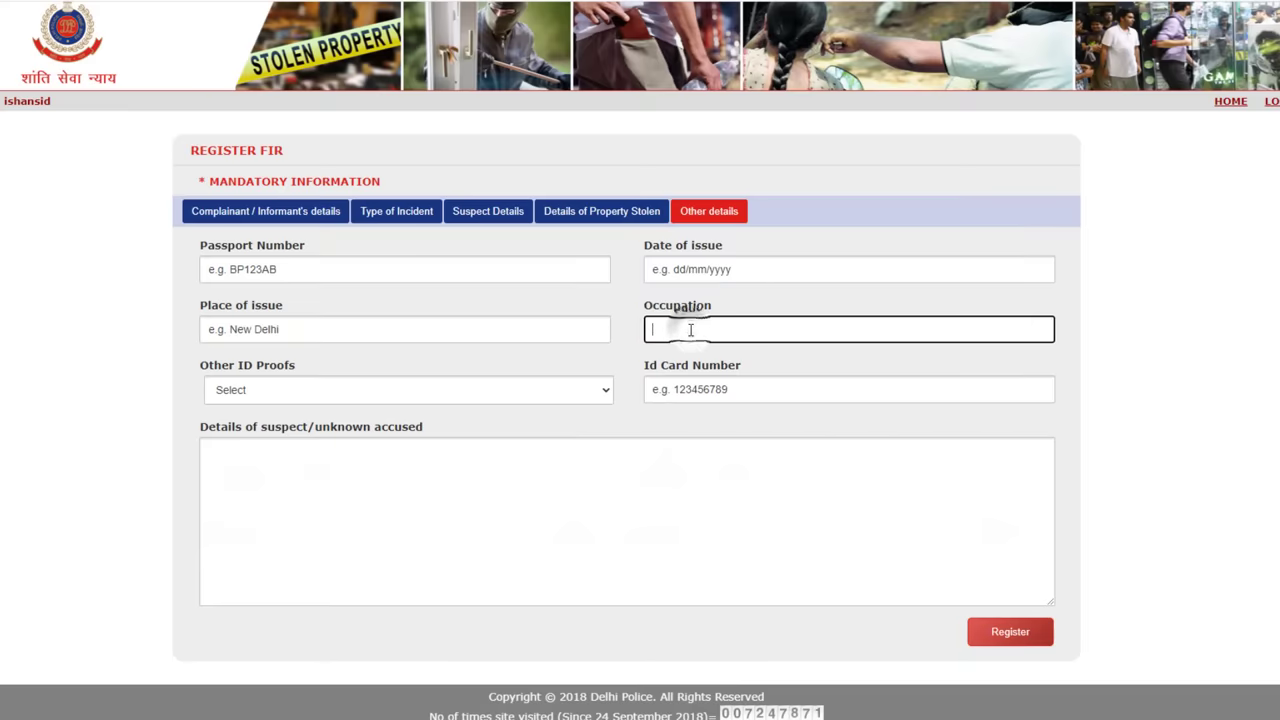
# Add Voter Id with its card number and suspect details, then register to preview the FIR.
pyautogui.click(341, 398)
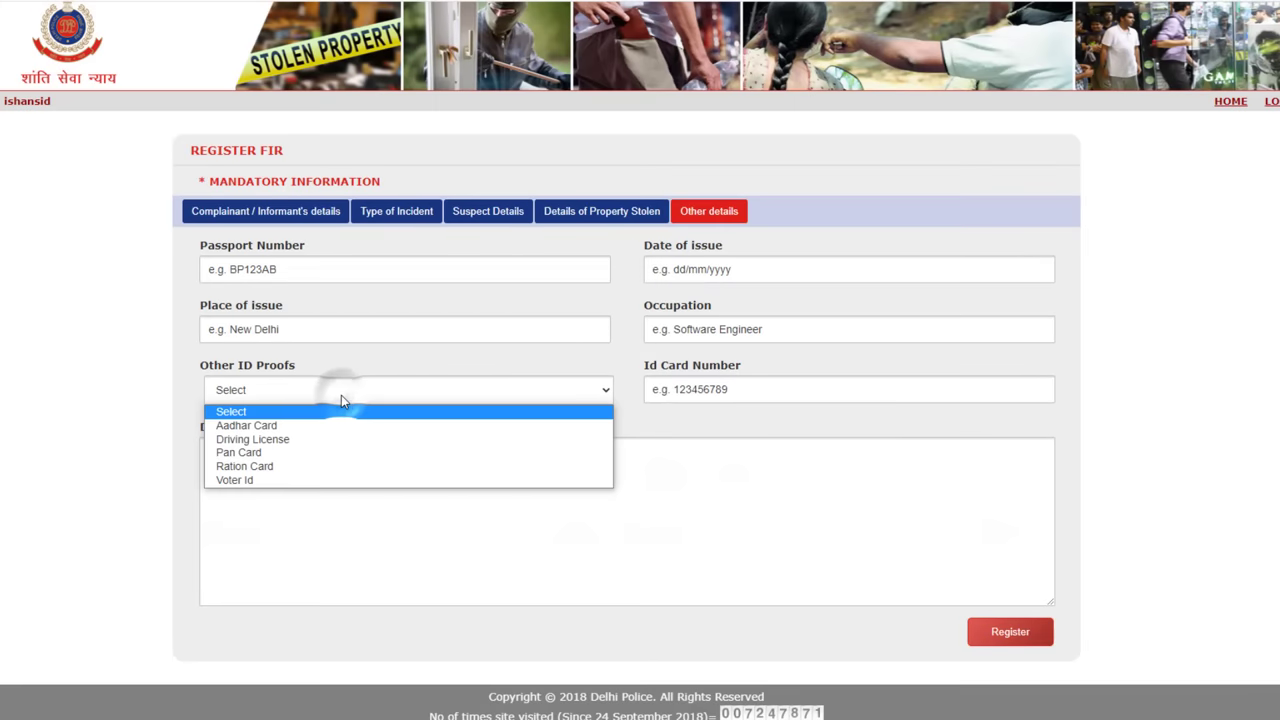
pyautogui.click(288, 481)
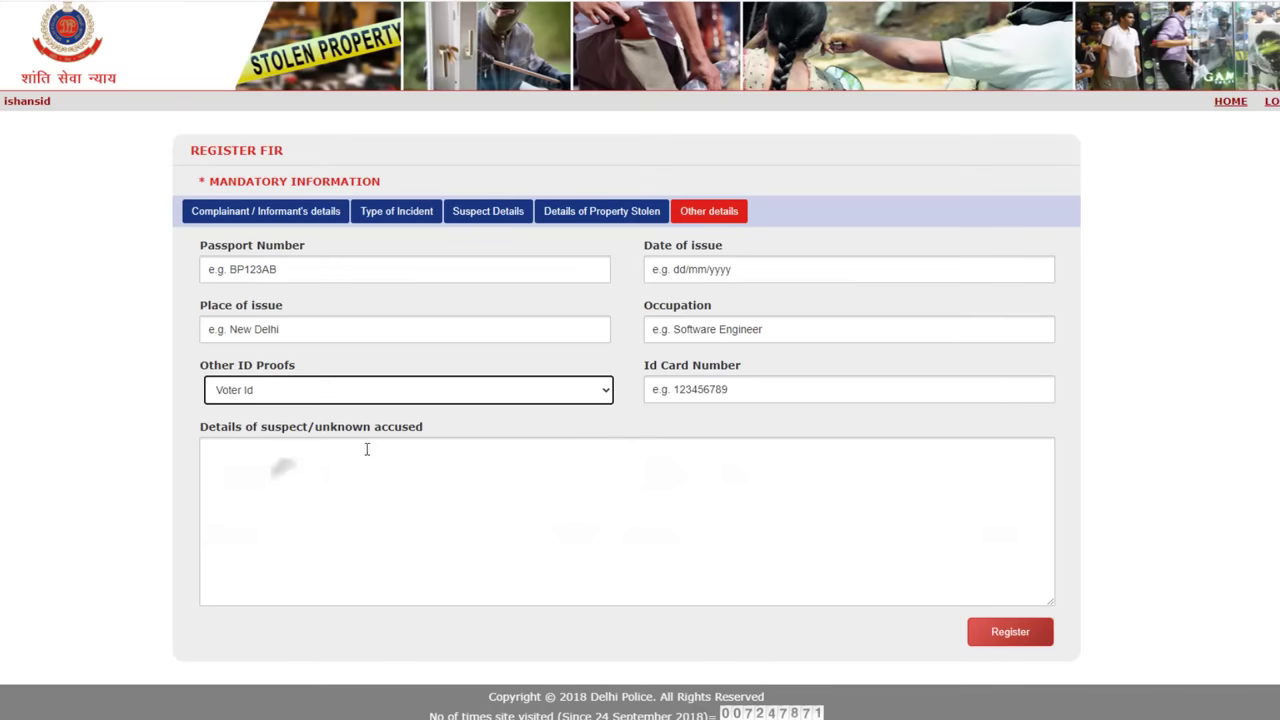
pyautogui.click(720, 389)
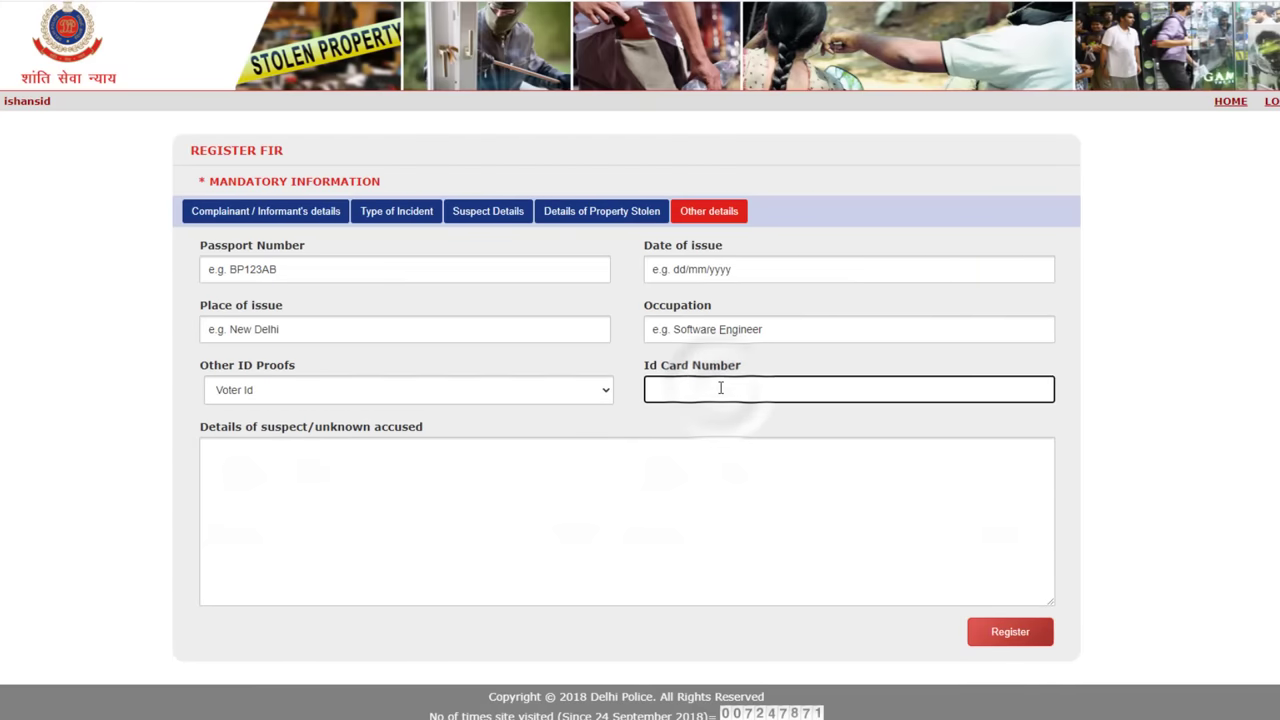
pyautogui.click(280, 443)
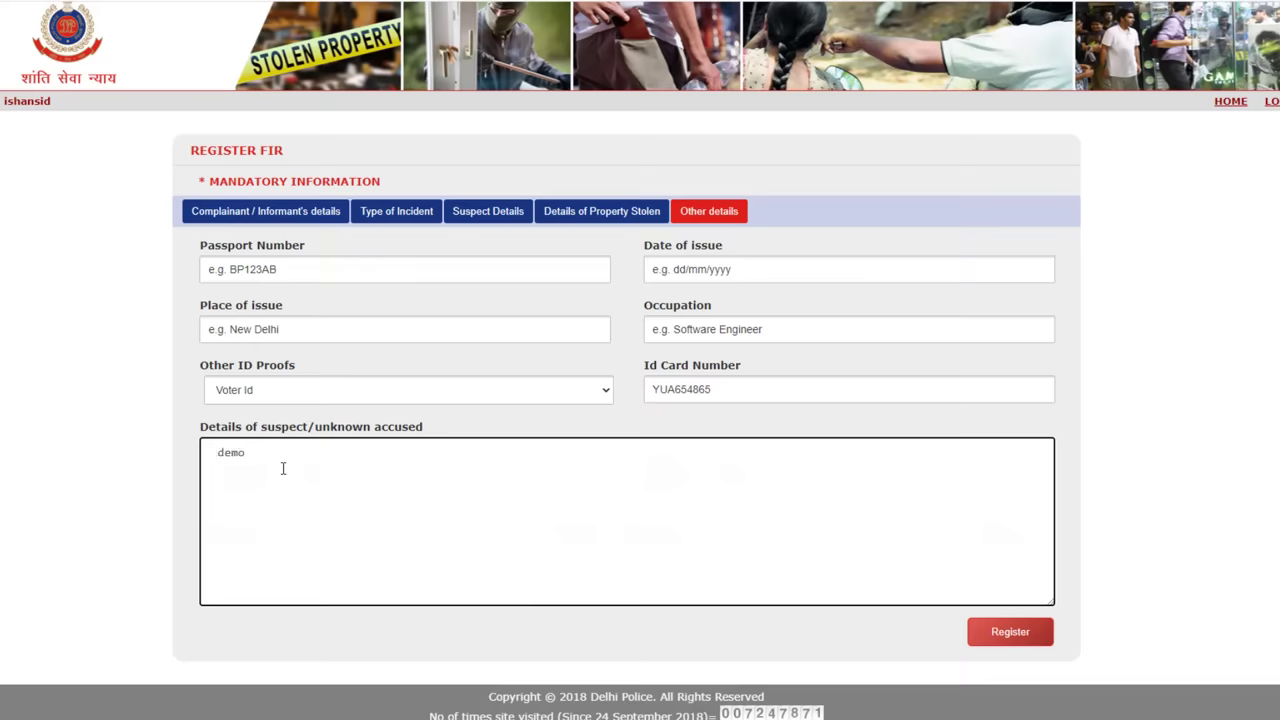
pyautogui.click(1018, 633)
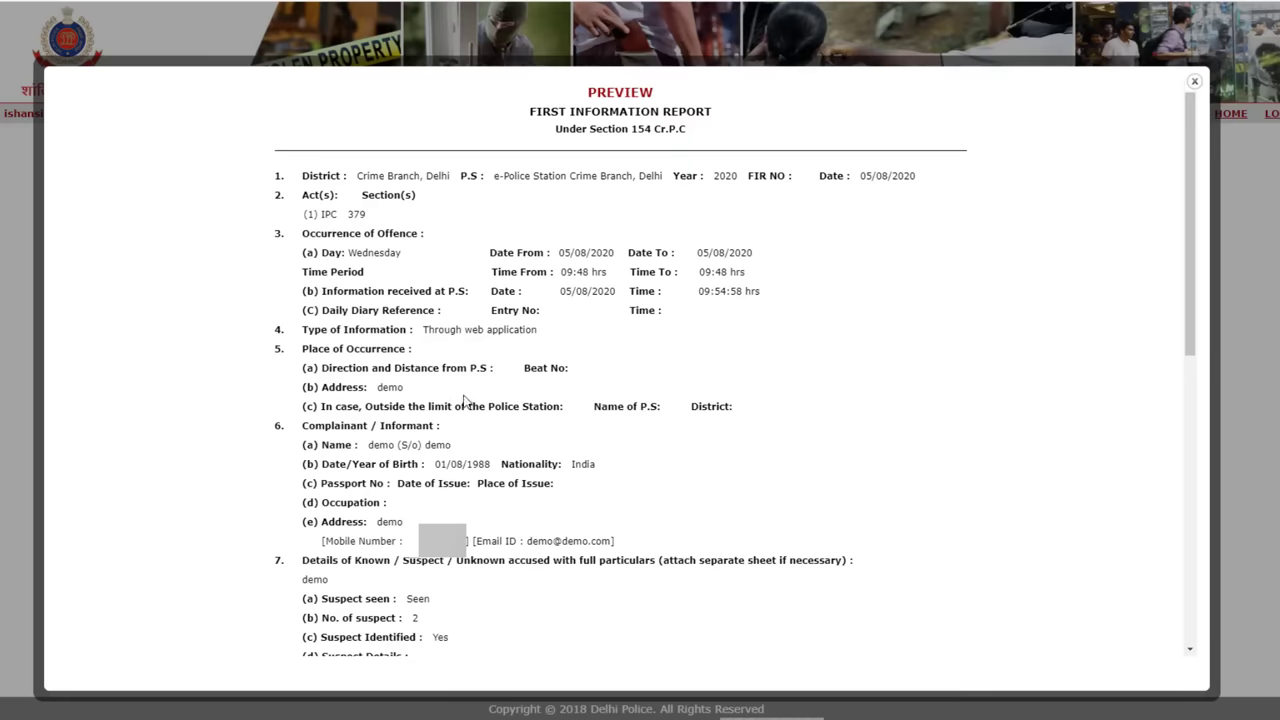
# Submit the previewed FIR, certifying that the furnished information is correct.
pyautogui.scroll(-10, 510, 404)
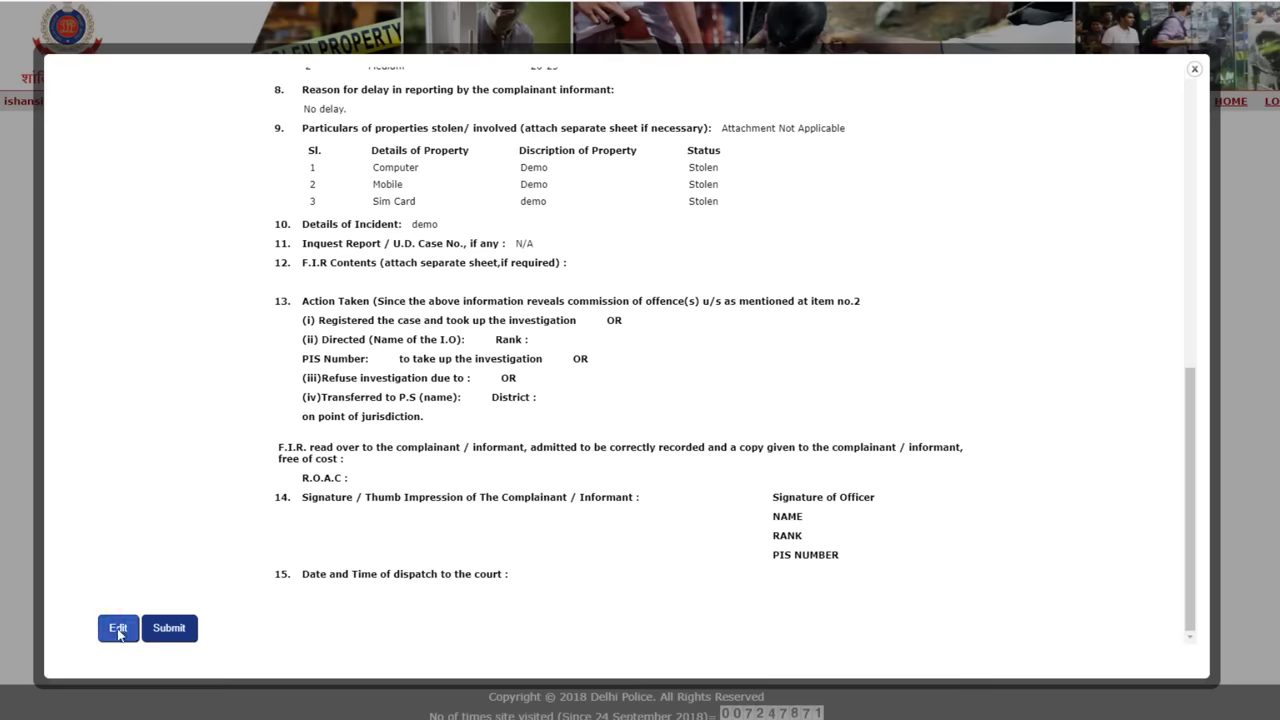
pyautogui.click(168, 628)
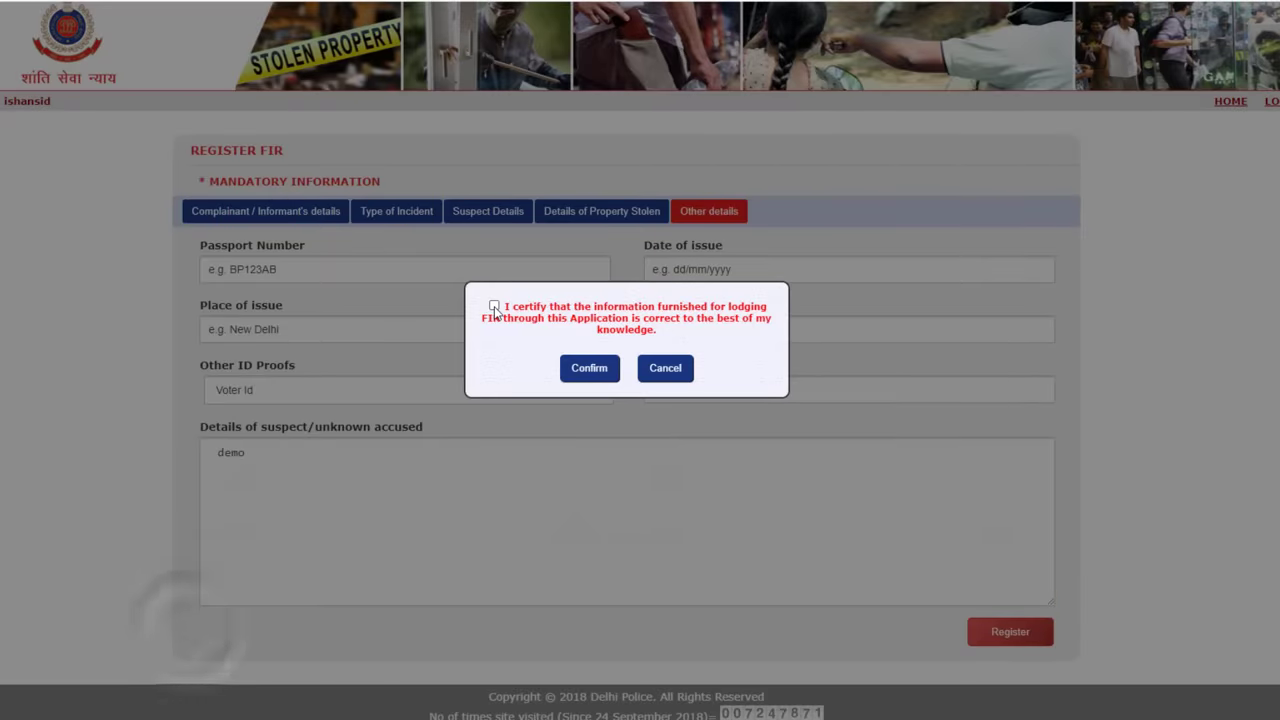
pyautogui.click(494, 307)
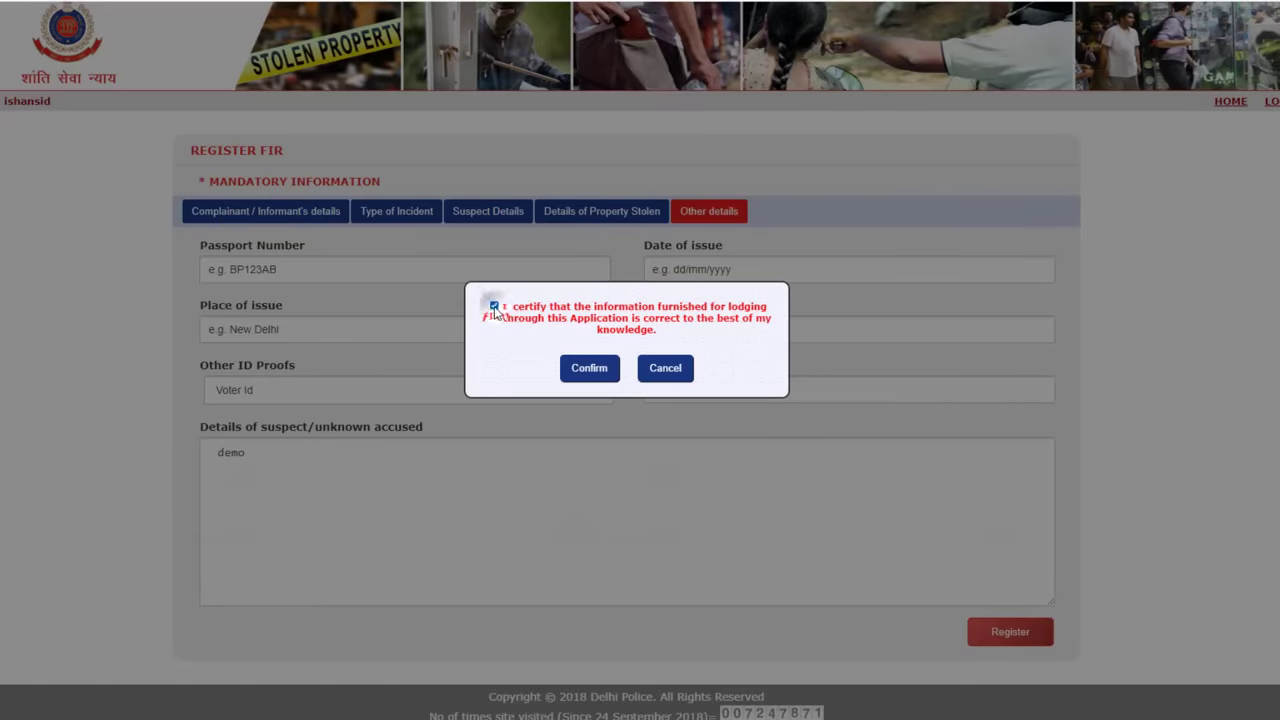
pyautogui.click(589, 368)
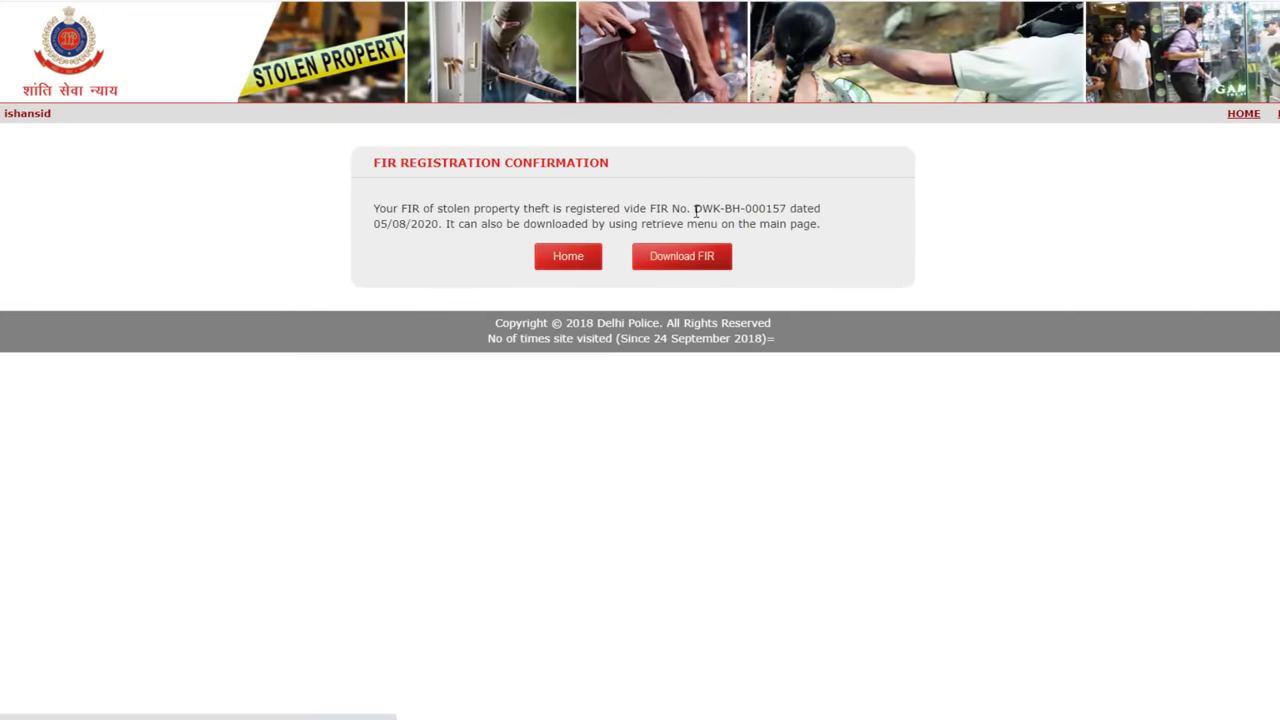
# Select the FIR number on the confirmation page and download a copy of the FIR.
pyautogui.moveTo(695, 209); pyautogui.dragTo(792, 208)
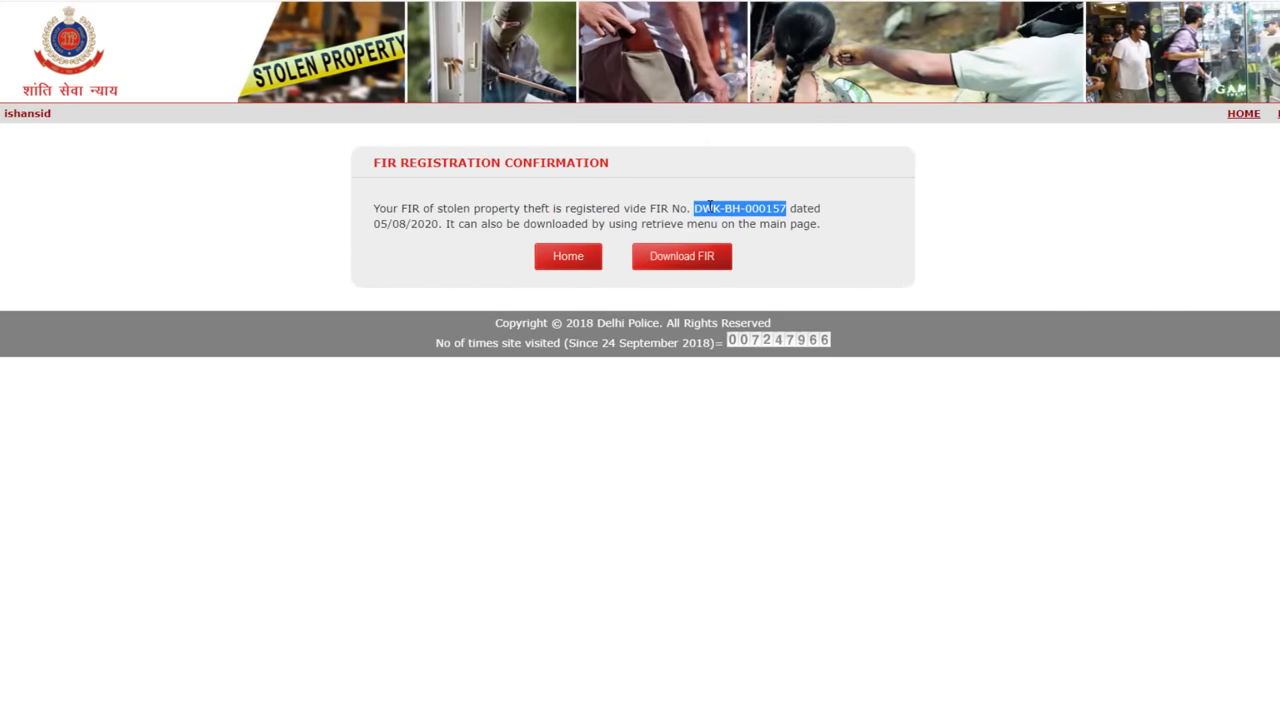
pyautogui.click(700, 258)
pyautogui.click(630, 410)
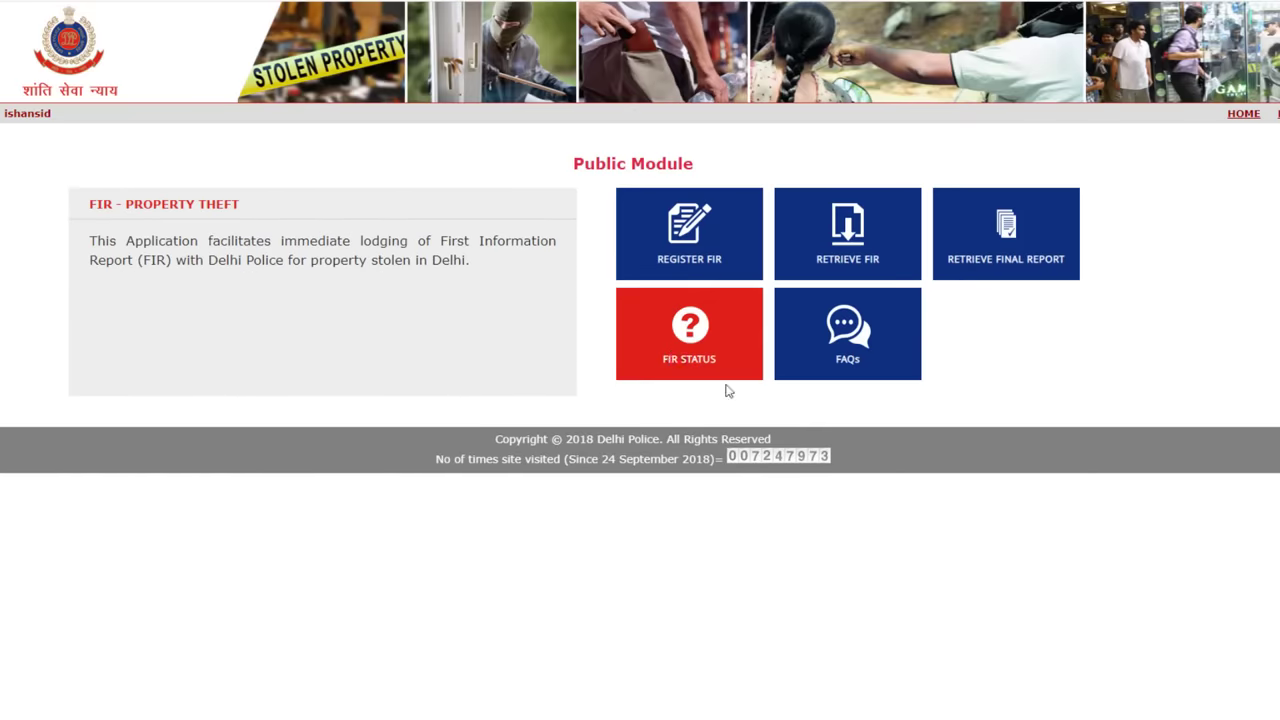
# Open FIR STATUS and the new 2020 FIR to see it is Pending Investigation.
pyautogui.click(688, 330)
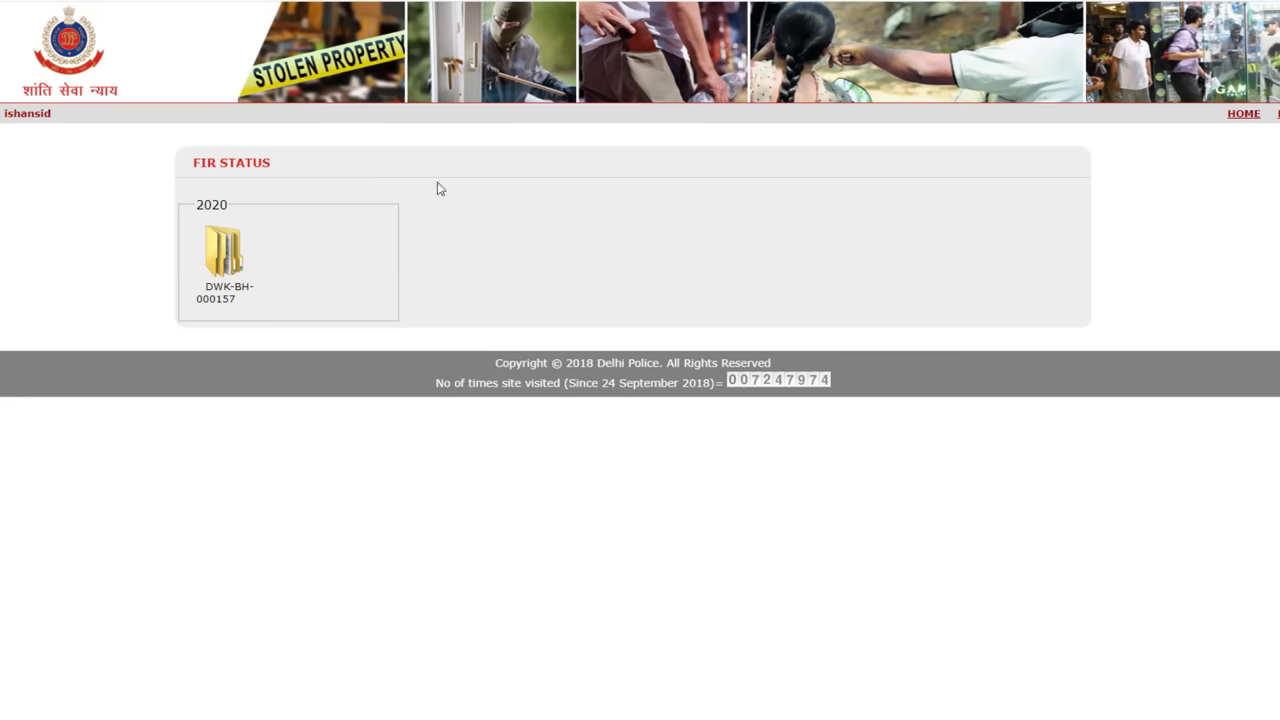
pyautogui.click(224, 252)
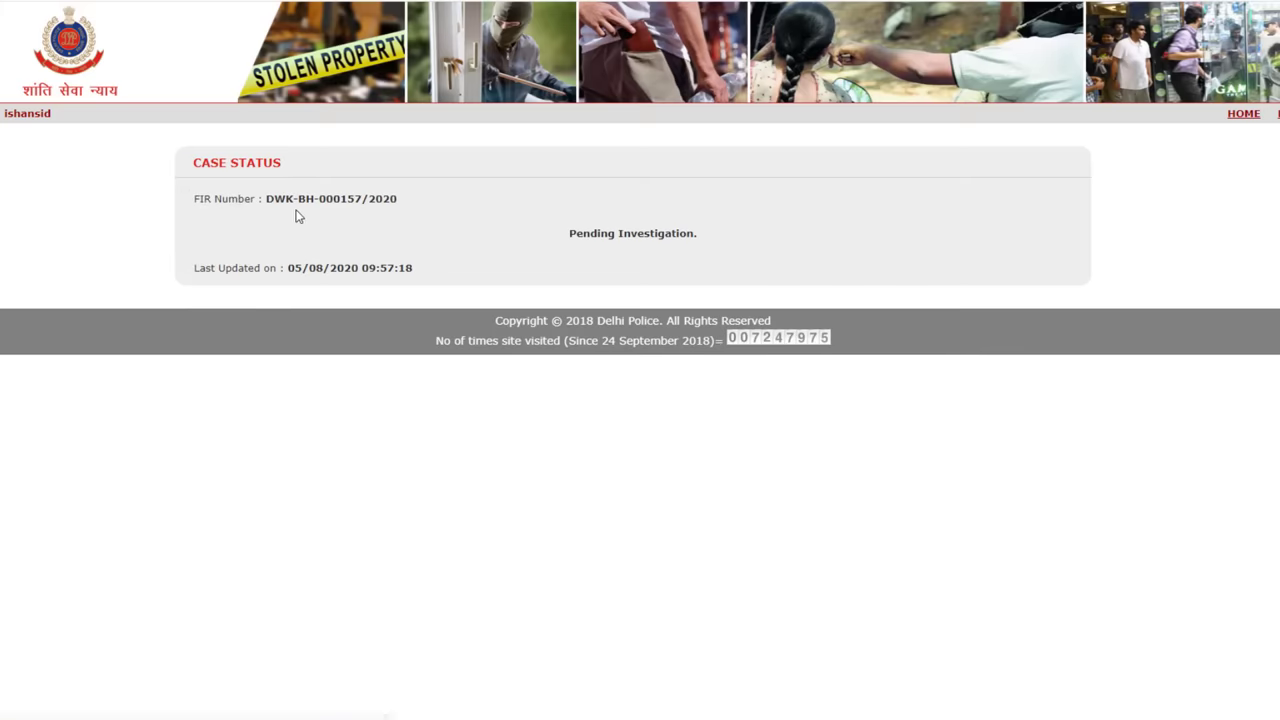